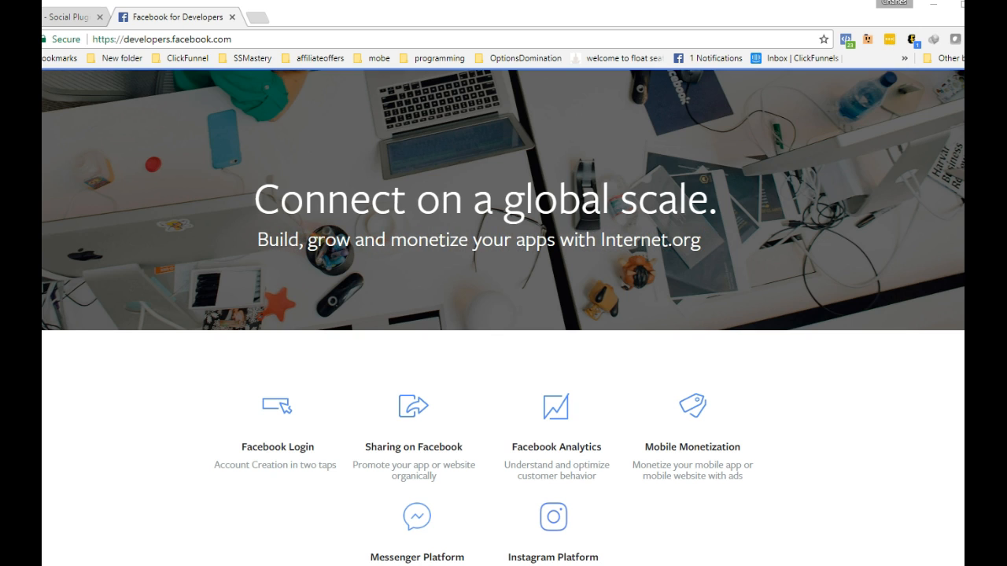
# Scroll the ClickFunnels page preview and test its Facebook Share button.
pyautogui.moveTo(79, 92); pyautogui.dragTo(454, 3)
pyautogui.scroll(-10, 550, 376)
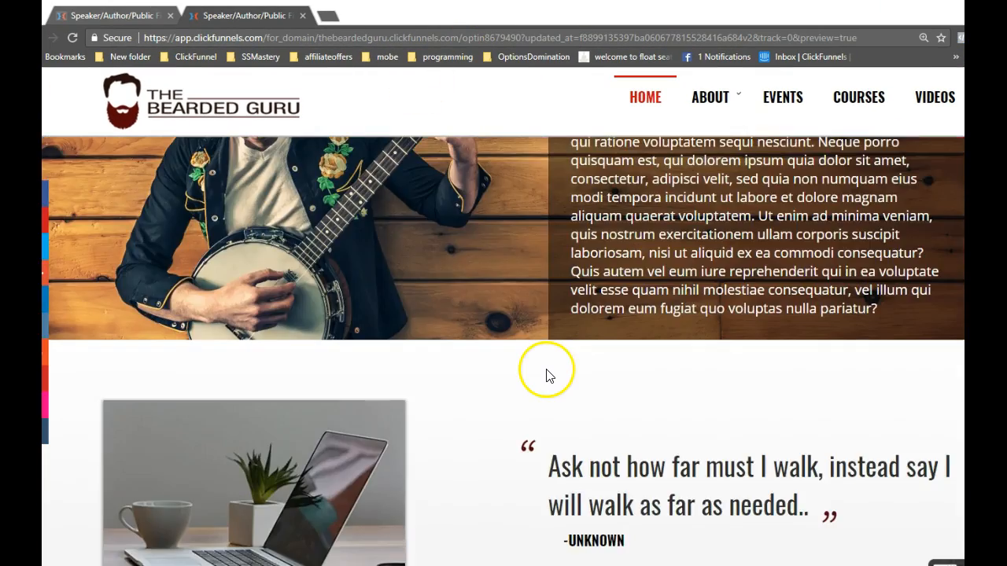
pyautogui.scroll(-9, 549, 376)
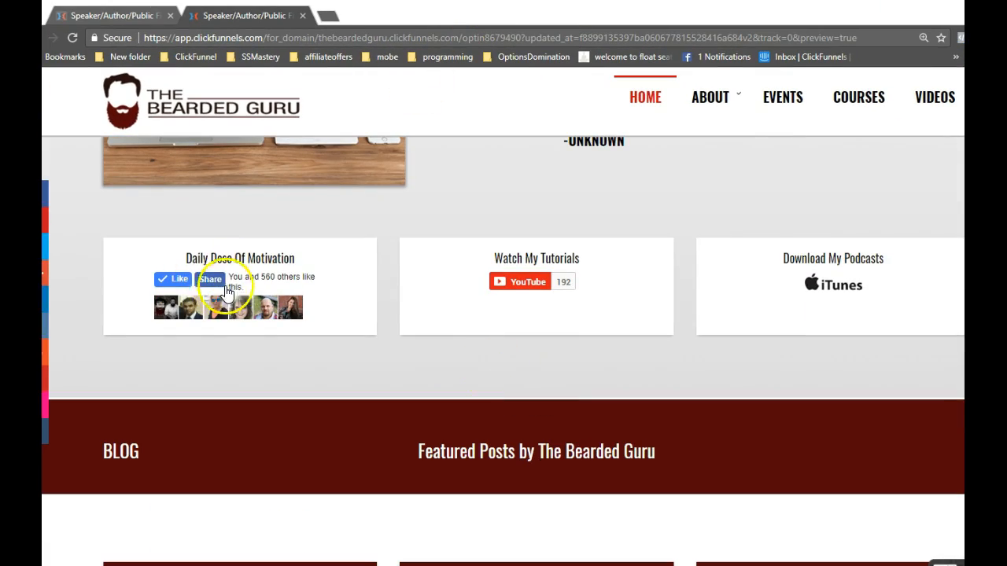
pyautogui.click(211, 278)
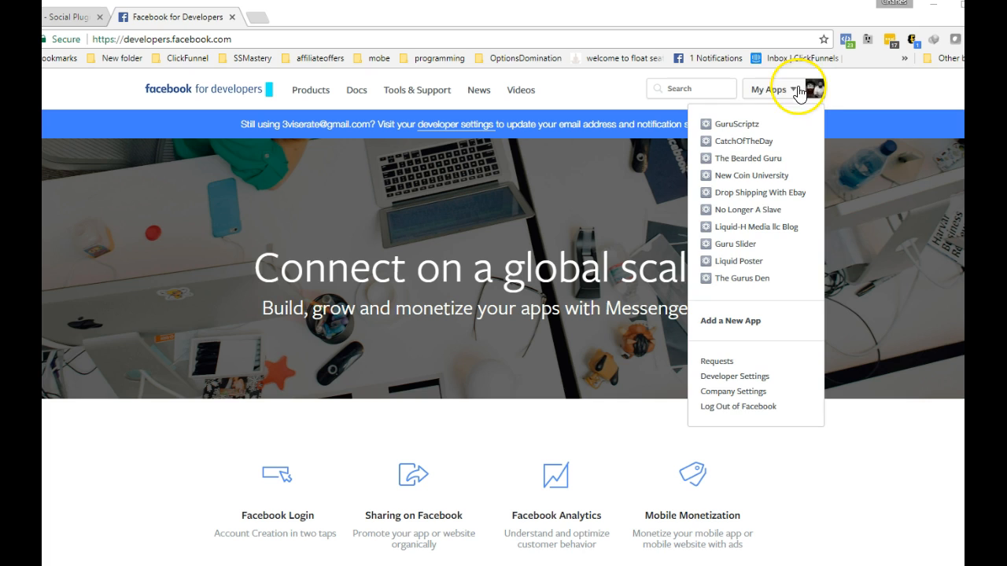
# Start a new app named 'TBG Facebook App' and try to create its app ID.
pyautogui.moveTo(807, 89)
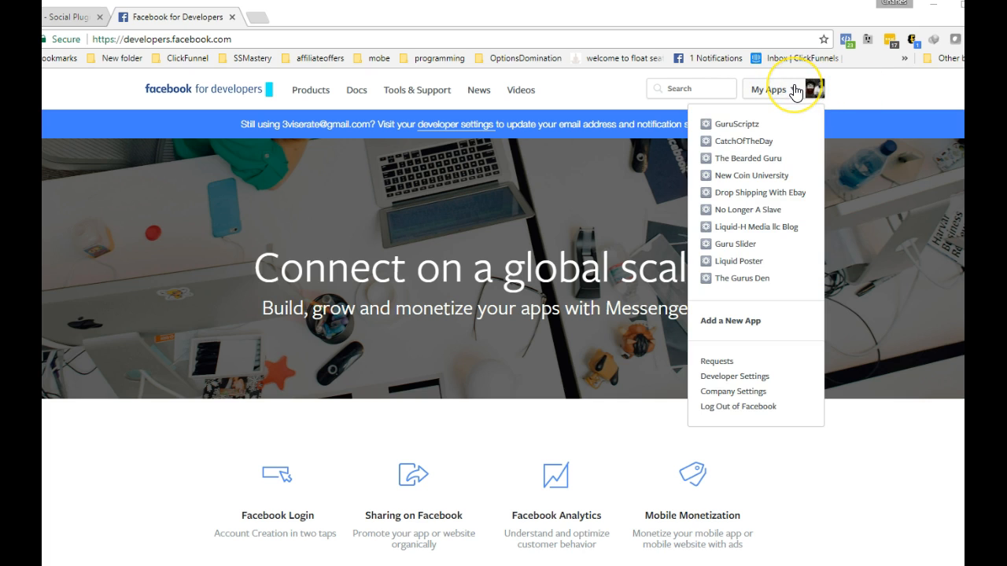
pyautogui.click(725, 322)
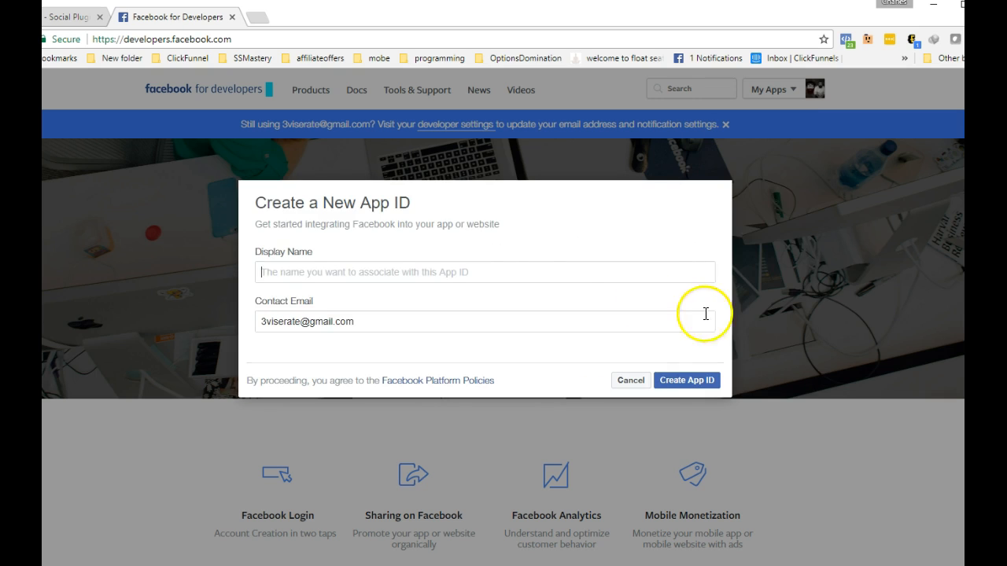
pyautogui.click(284, 268)
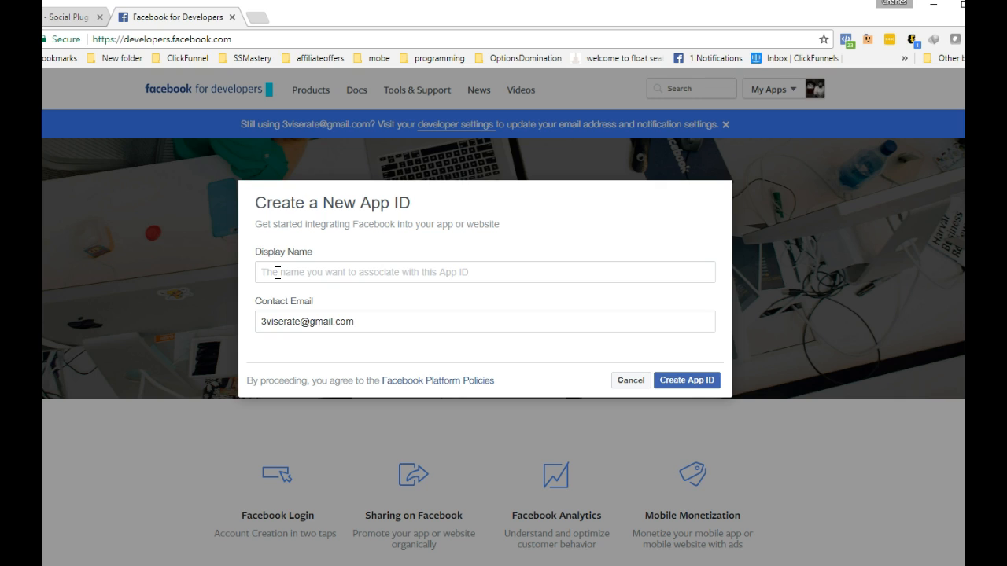
pyautogui.write('TBG Facebook App')
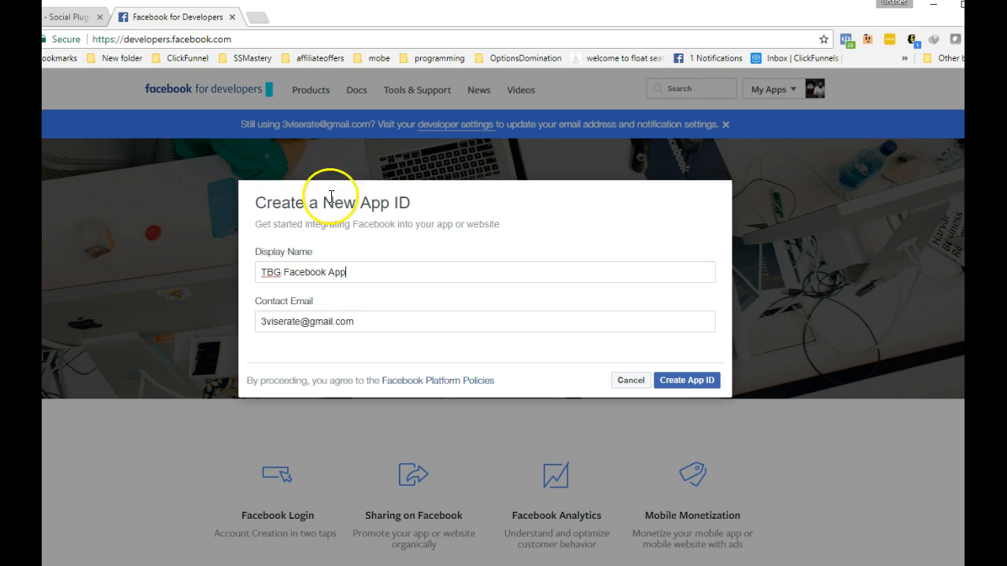
pyautogui.click(690, 381)
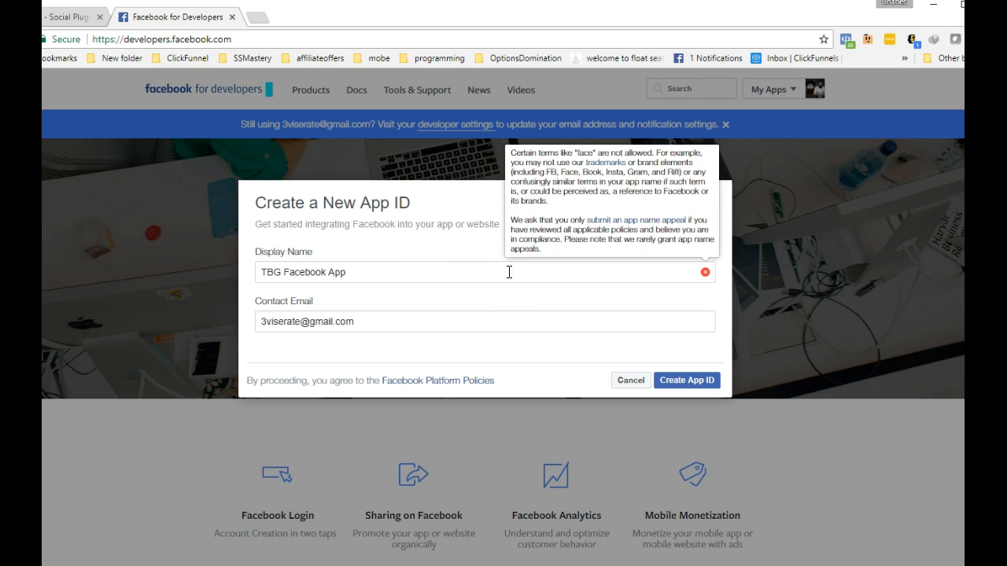
# Rename the app to 'TBG Share App', create its app ID and submit the security check.
pyautogui.moveTo(509, 273); pyautogui.dragTo(236, 280)
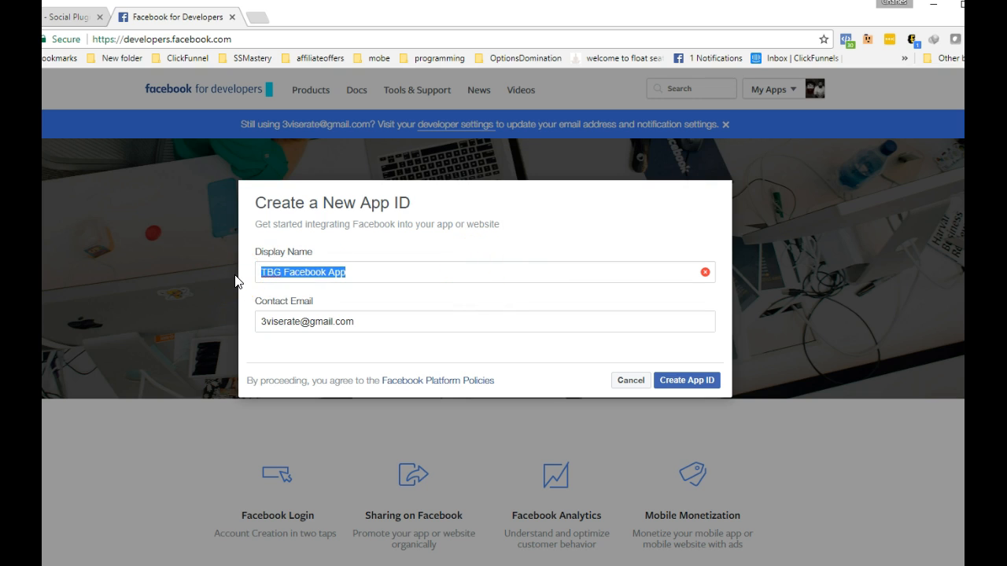
pyautogui.write('TBG')
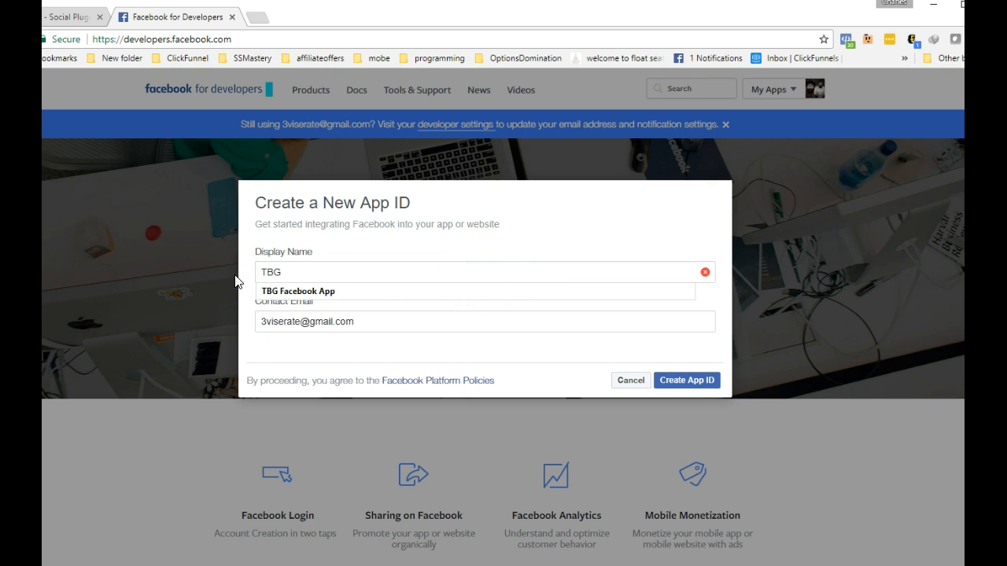
pyautogui.write(' Share App')
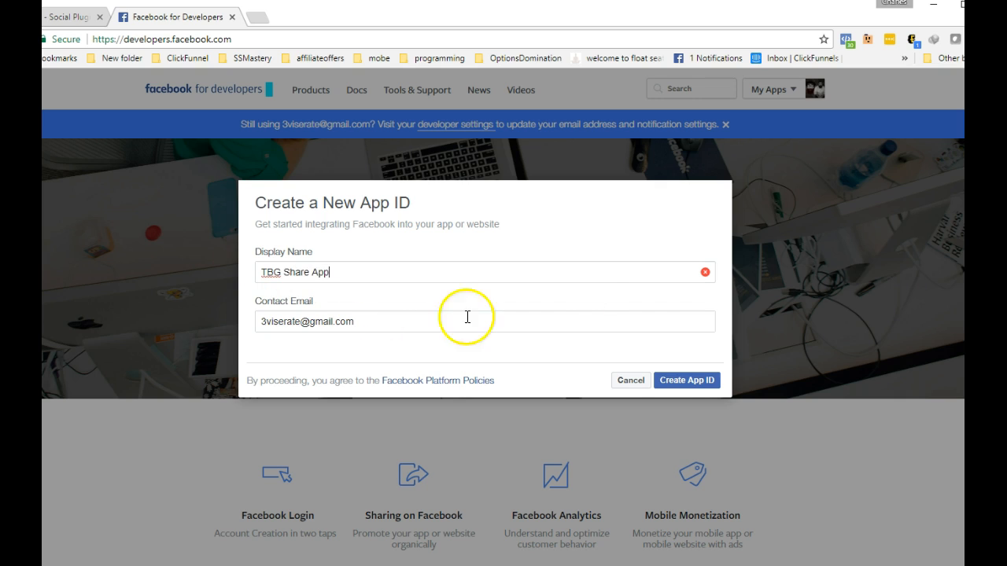
pyautogui.click(675, 382)
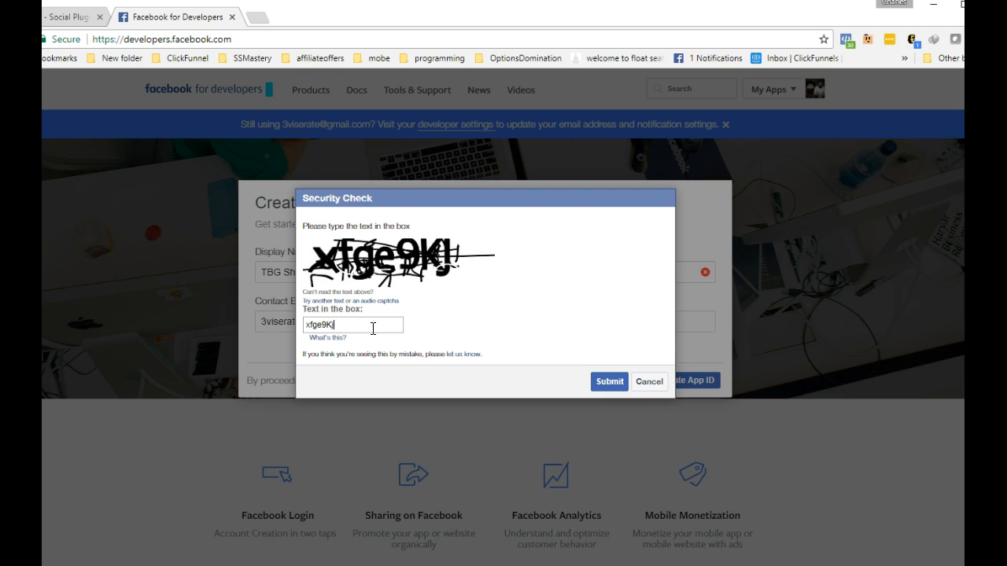
pyautogui.click(610, 381)
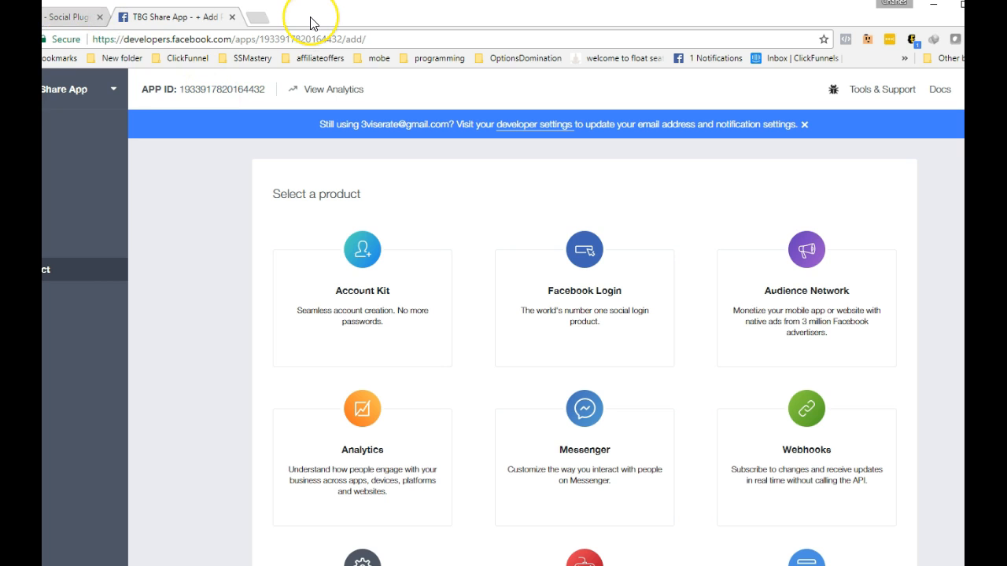
# Close the blue developer-settings banner on TBG Share App's Select a product page.
pyautogui.scroll(-6, 463, 380)
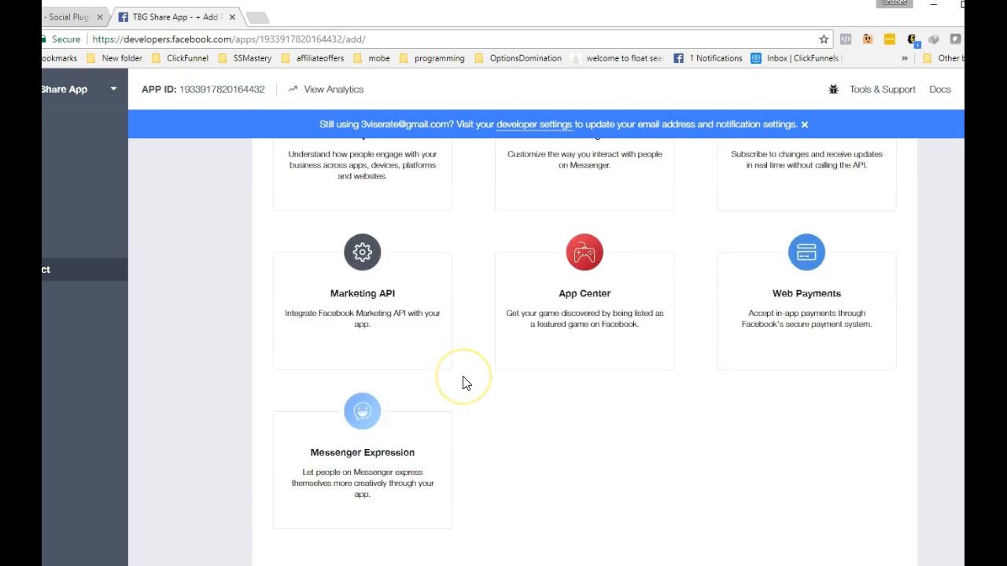
pyautogui.scroll(-1, 464, 386)
pyautogui.scroll(7, 451, 445)
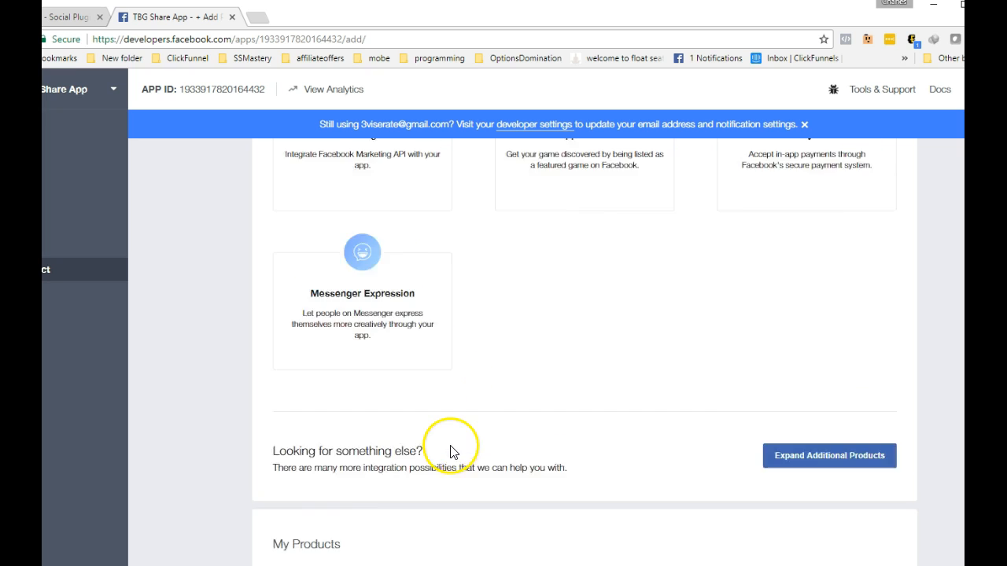
pyautogui.click(803, 125)
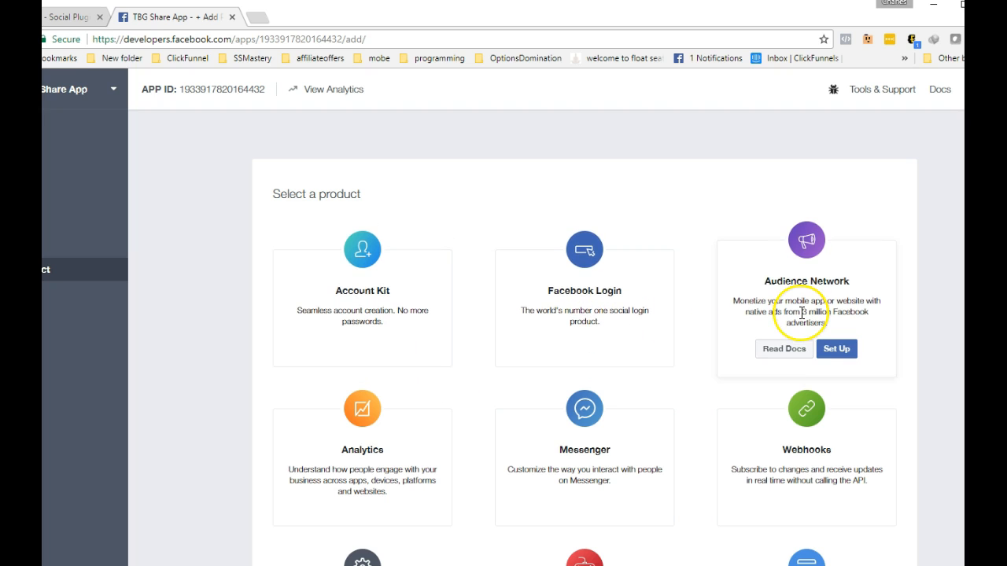
pyautogui.scroll(-2, 652, 456)
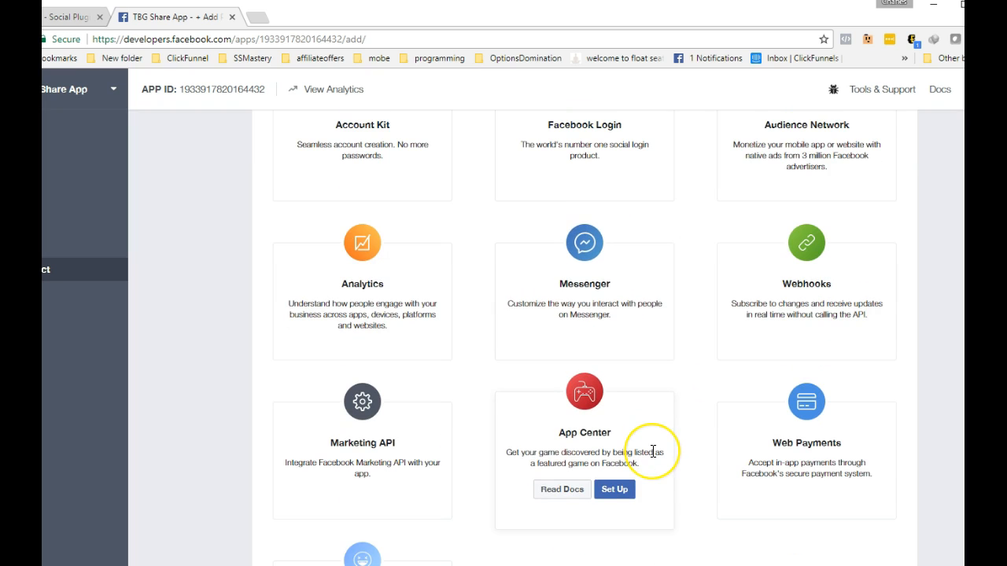
pyautogui.scroll(2, 652, 452)
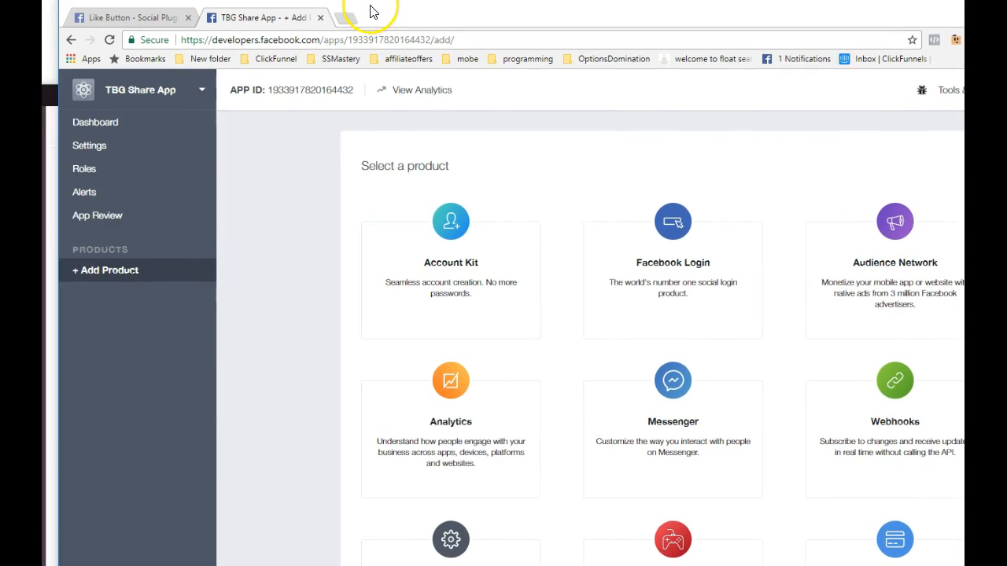
# Check the app's Basic Settings, Roles and Alerts pages, finishing on App Review.
pyautogui.click(67, 146)
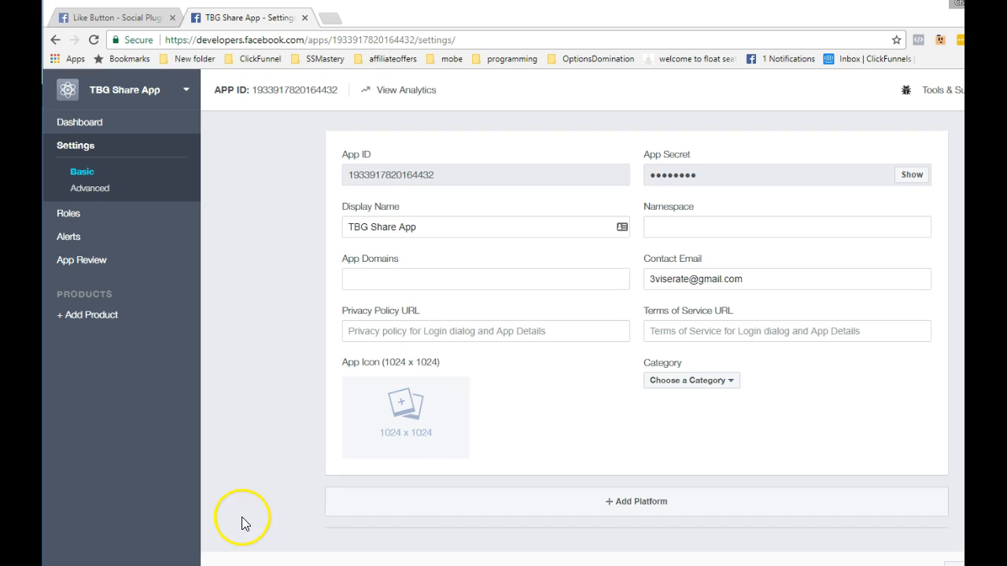
pyautogui.click(63, 210)
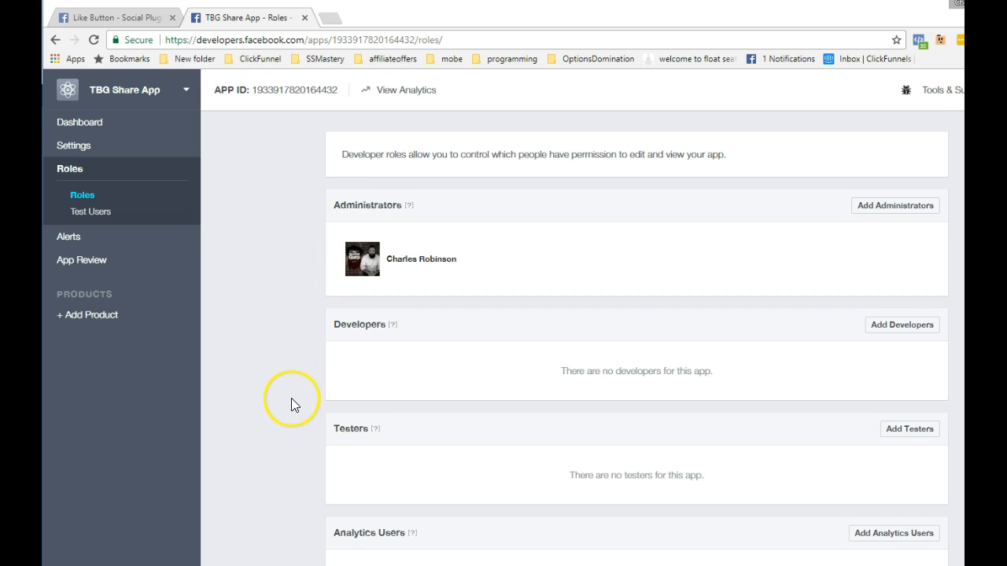
pyautogui.click(77, 243)
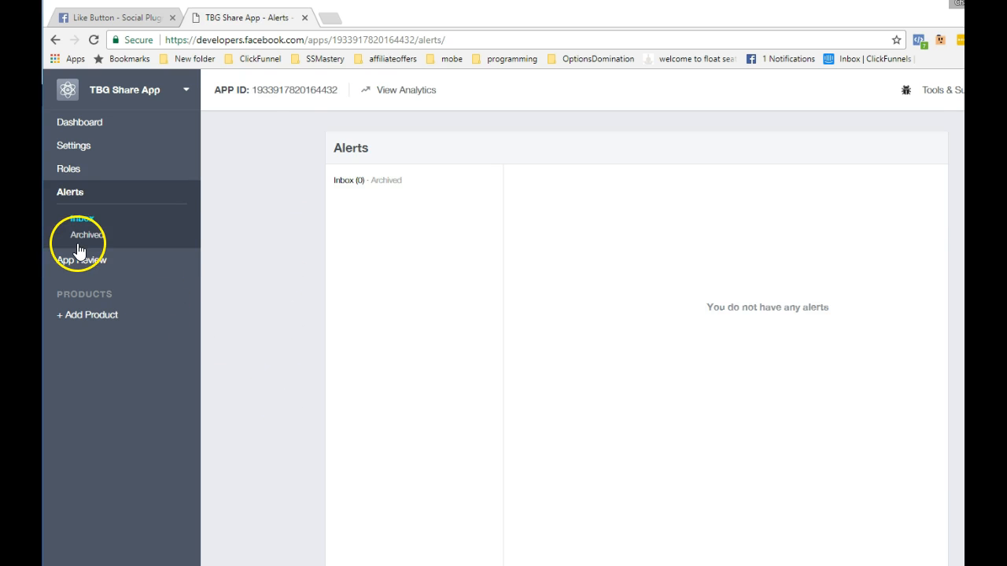
pyautogui.click(77, 250)
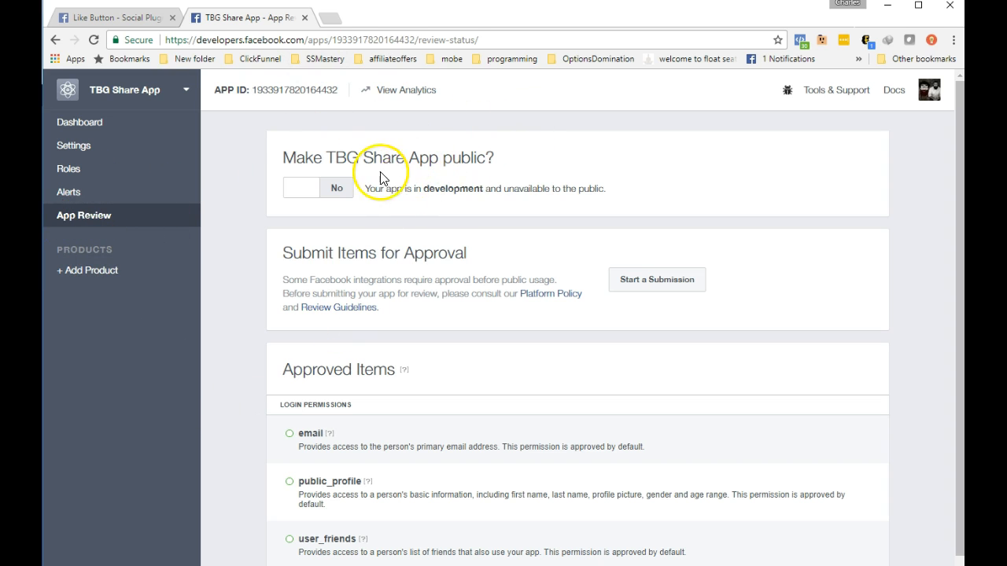
# Make TBG Share App public with the category Apps for Pages.
pyautogui.click(319, 189)
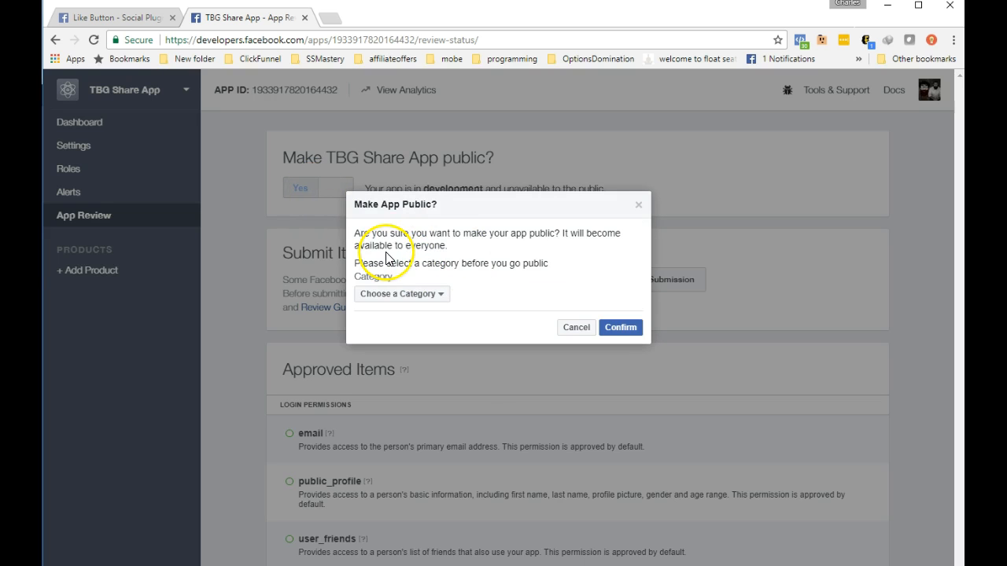
pyautogui.click(432, 298)
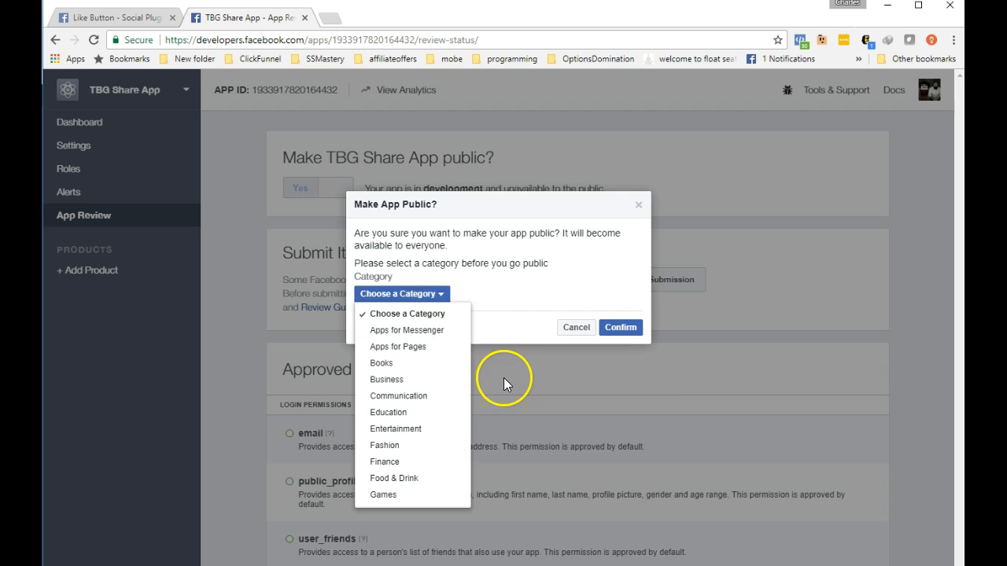
pyautogui.click(399, 347)
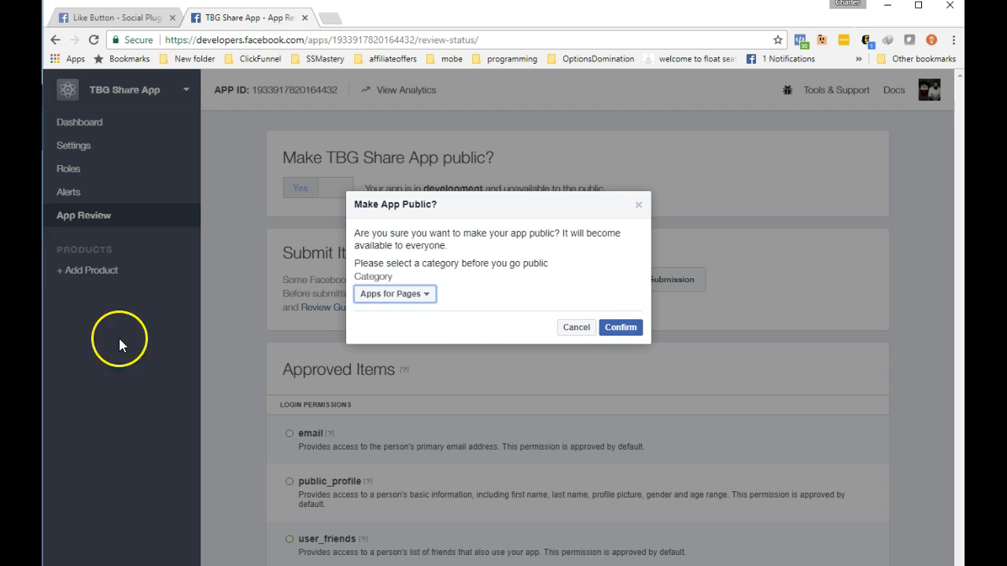
pyautogui.click(620, 327)
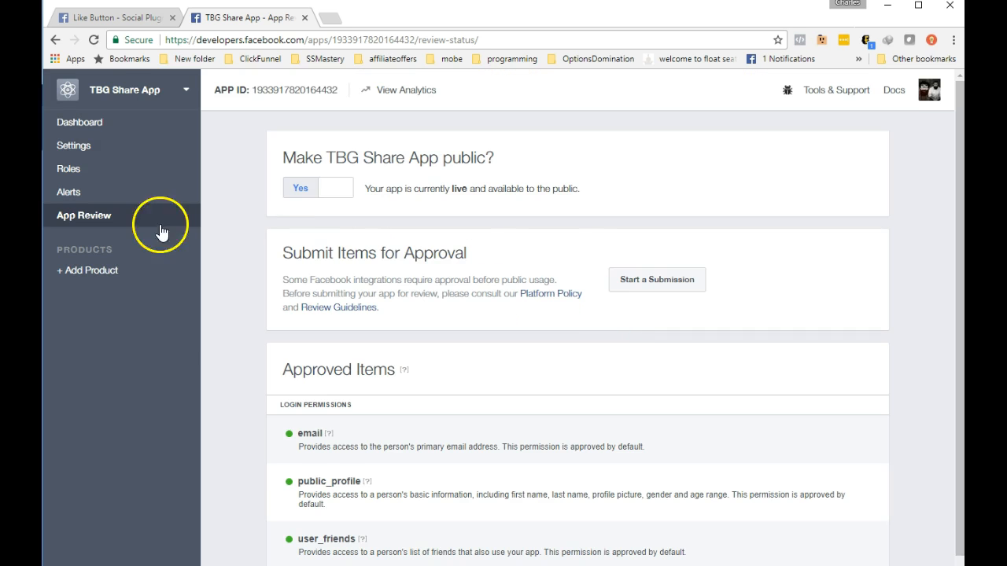
pyautogui.click(96, 17)
# Close the code dialog and browse the developers home, Products and Docs pages.
pyautogui.click(806, 183)
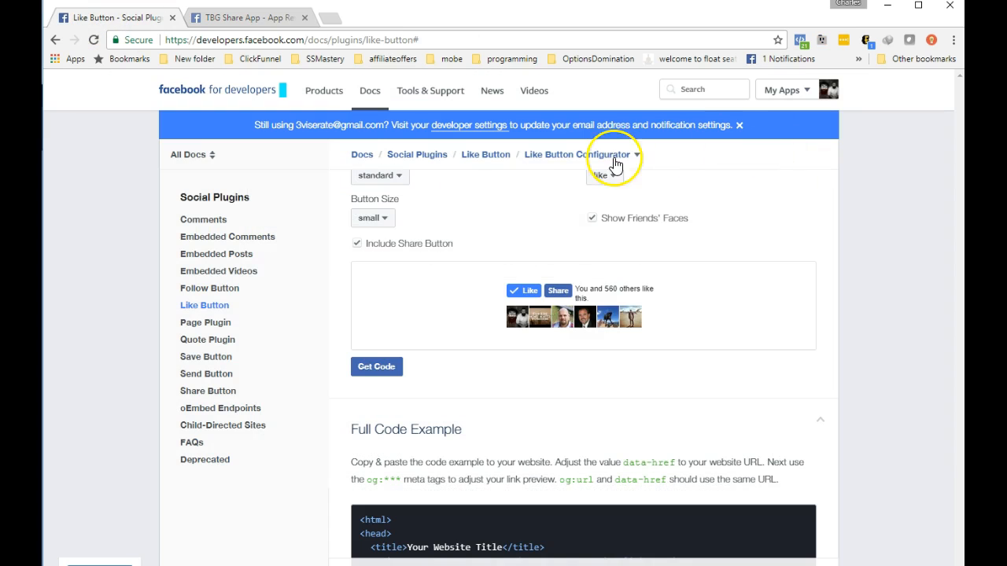
pyautogui.scroll(8, 545, 461)
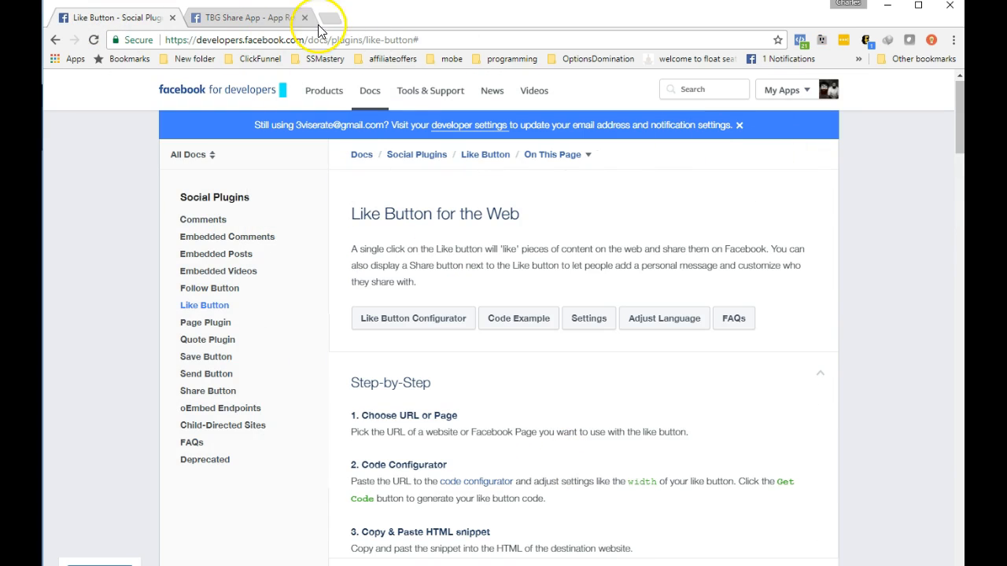
pyautogui.click(203, 91)
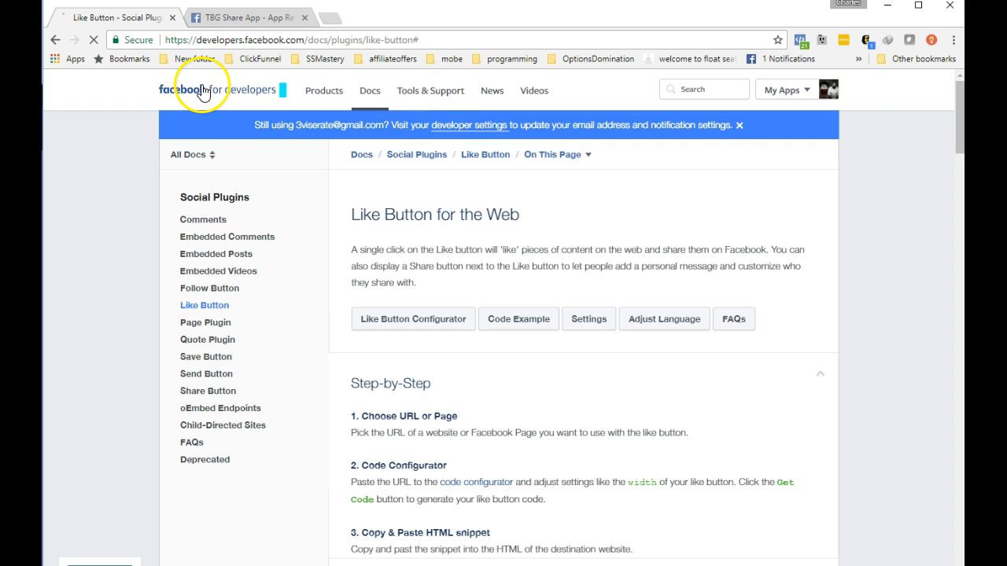
pyautogui.click(329, 94)
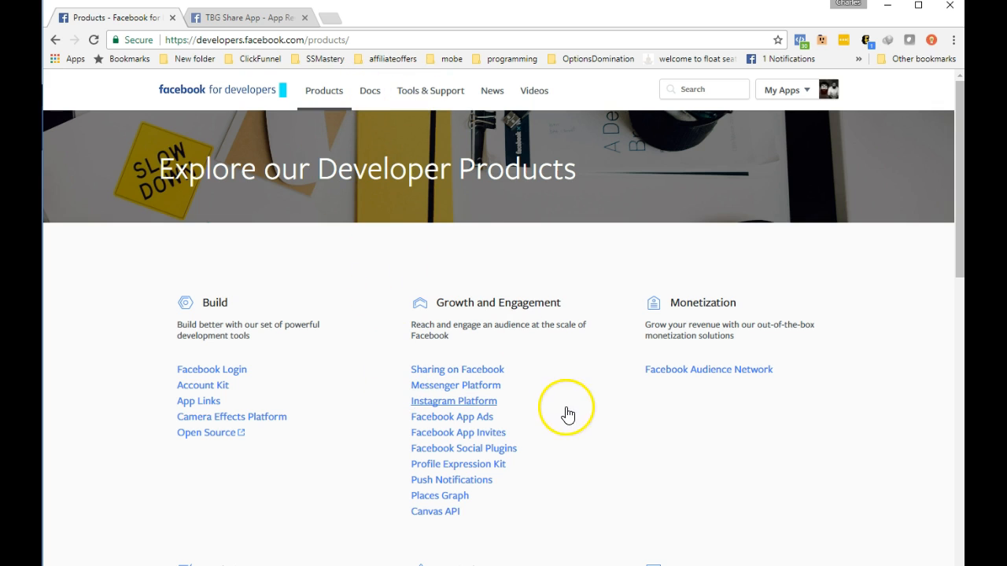
pyautogui.click(368, 91)
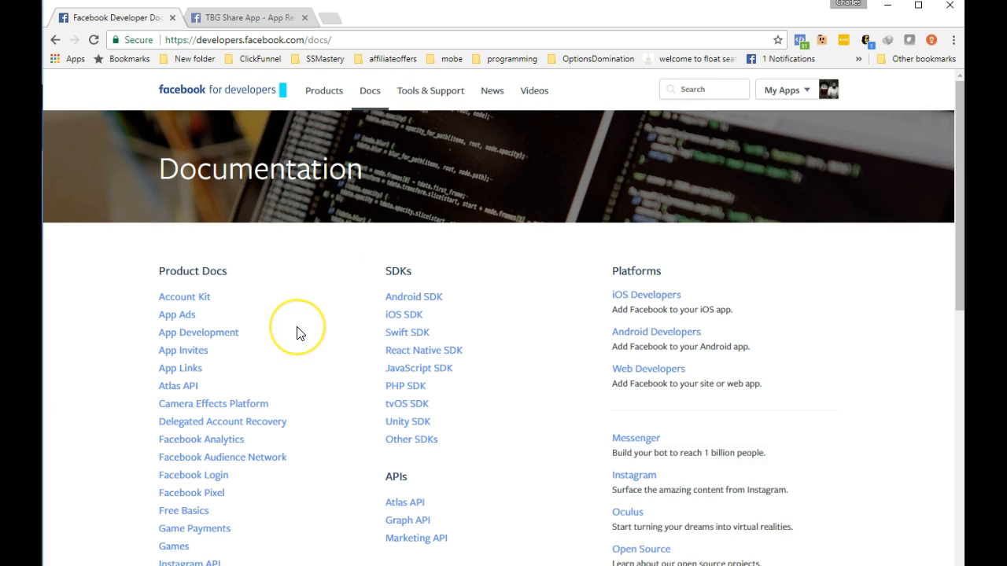
pyautogui.scroll(-2, 297, 334)
pyautogui.scroll(-2, 297, 334)
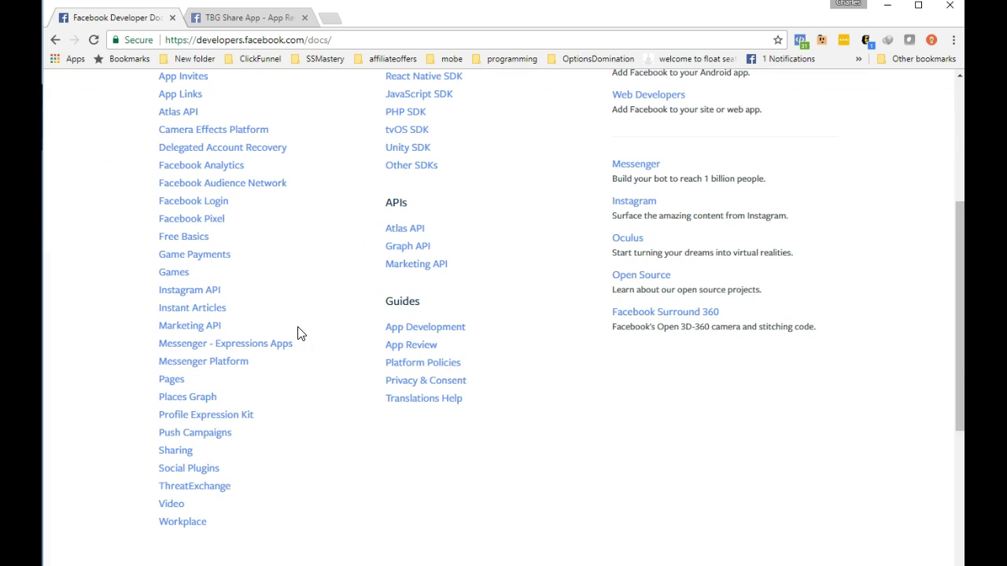
pyautogui.click(299, 323)
pyautogui.scroll(3, 259, 530)
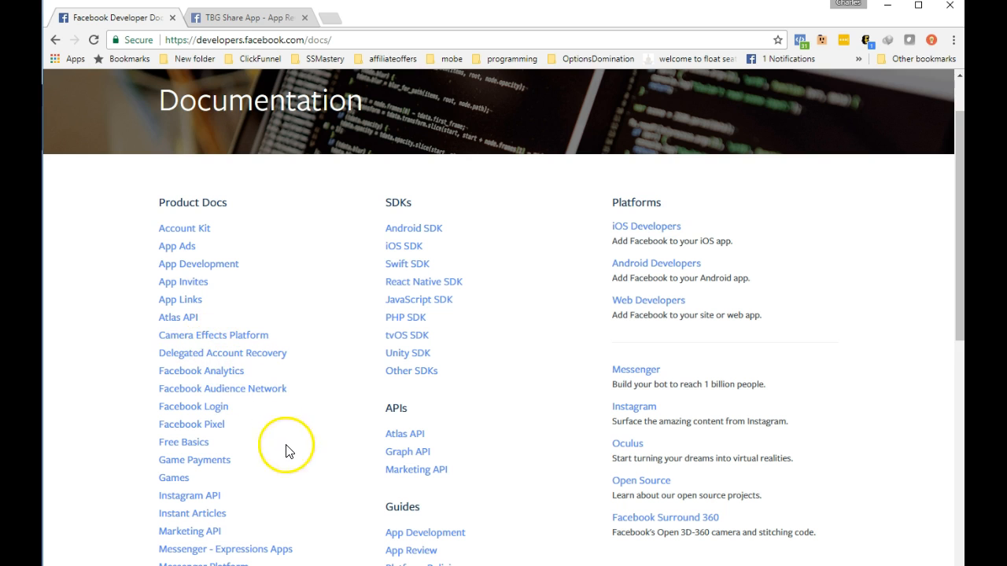
pyautogui.scroll(-2, 288, 454)
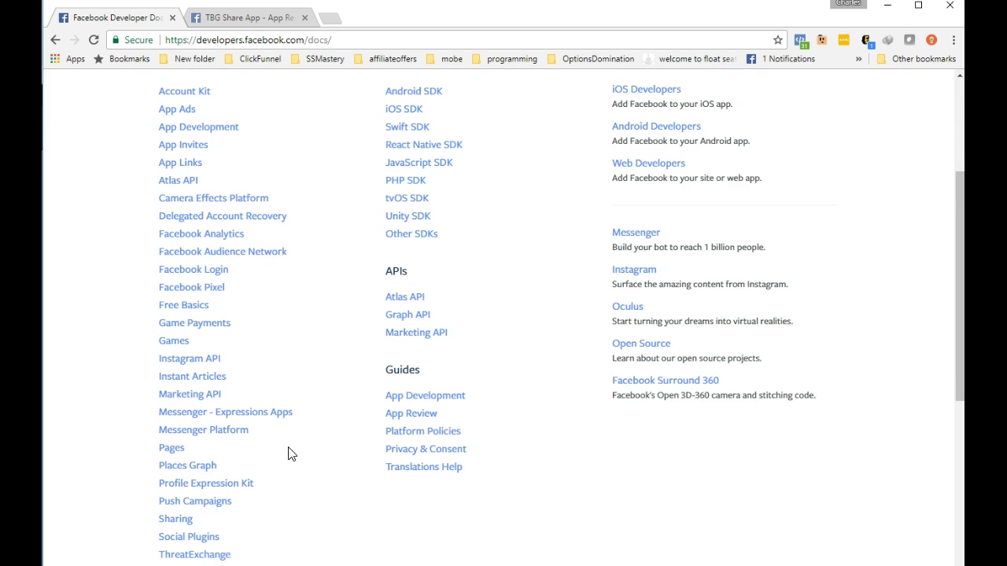
pyautogui.scroll(-3, 288, 454)
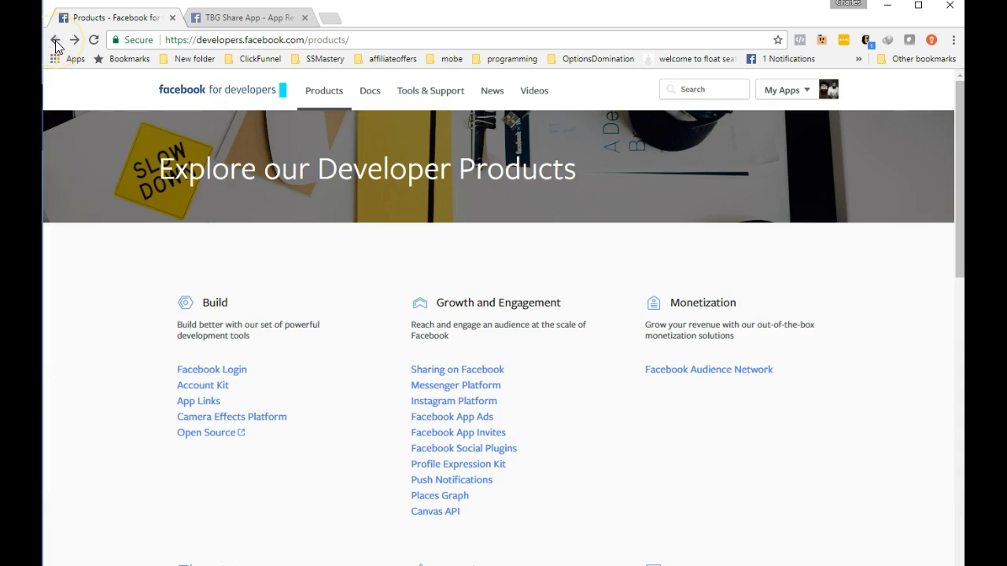
# Return to the Docs index and open Social Plugins' 'Like, Share, Send, & Quote' section.
pyautogui.click(56, 40)
pyautogui.click(55, 40)
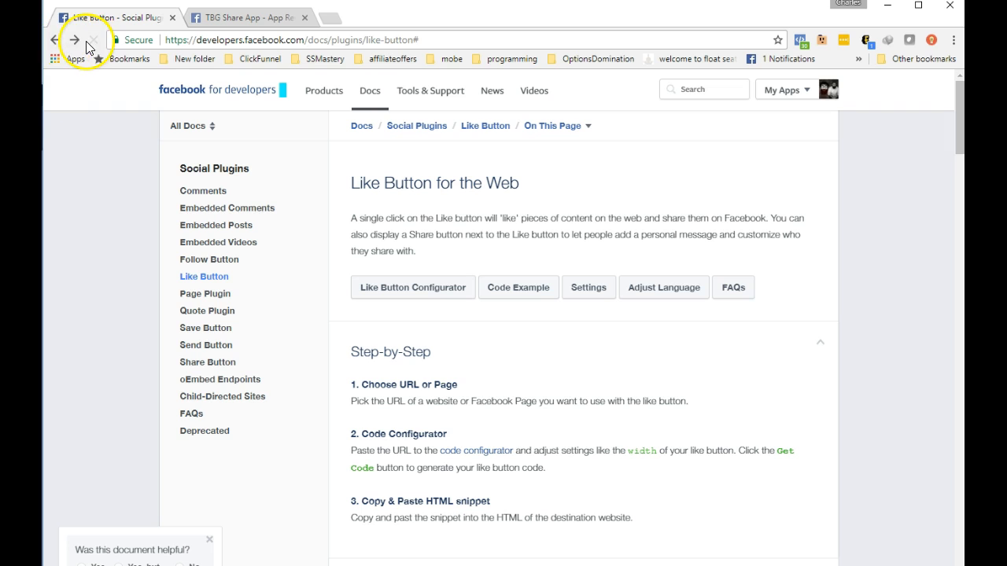
pyautogui.click(75, 42)
pyautogui.click(76, 42)
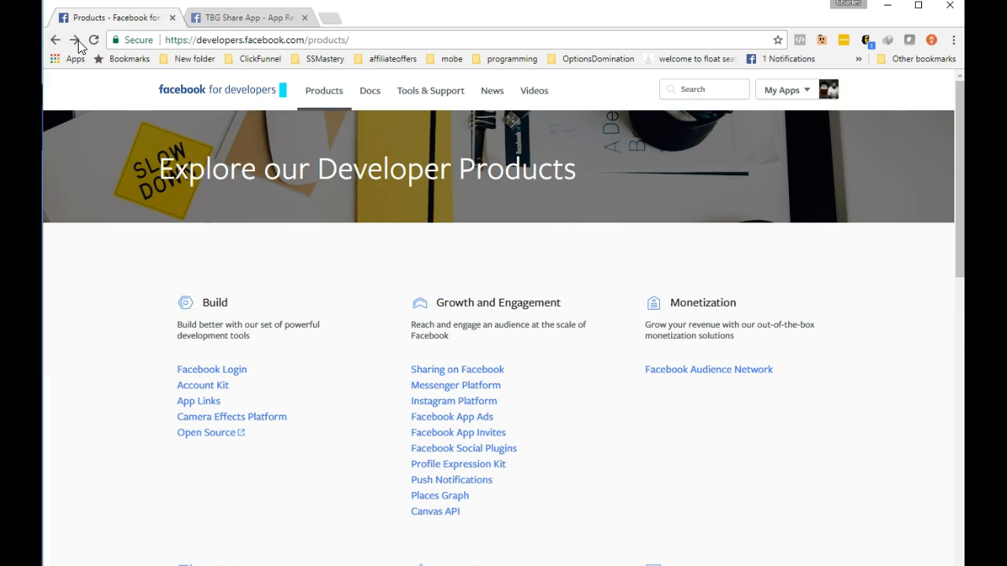
pyautogui.click(77, 40)
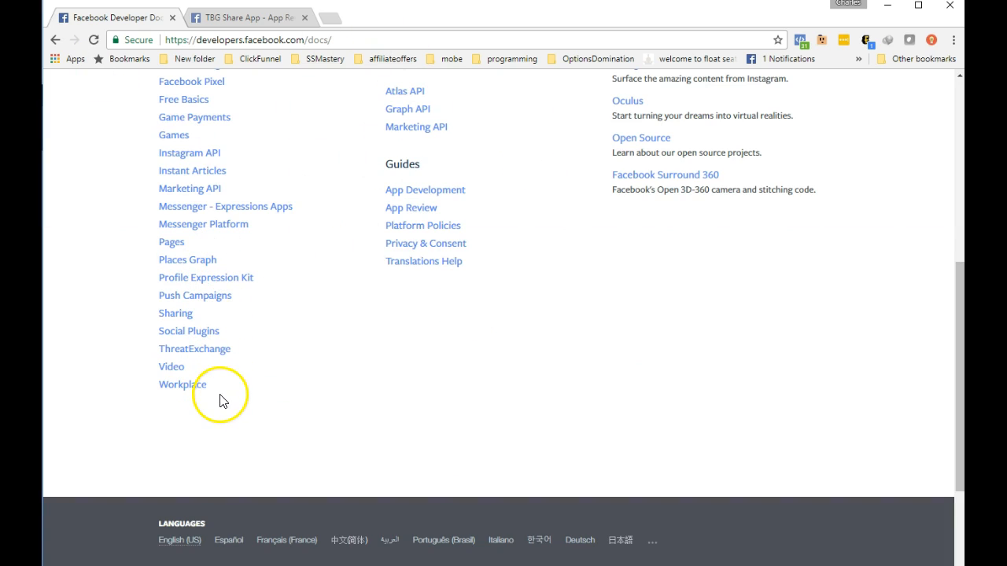
pyautogui.click(197, 334)
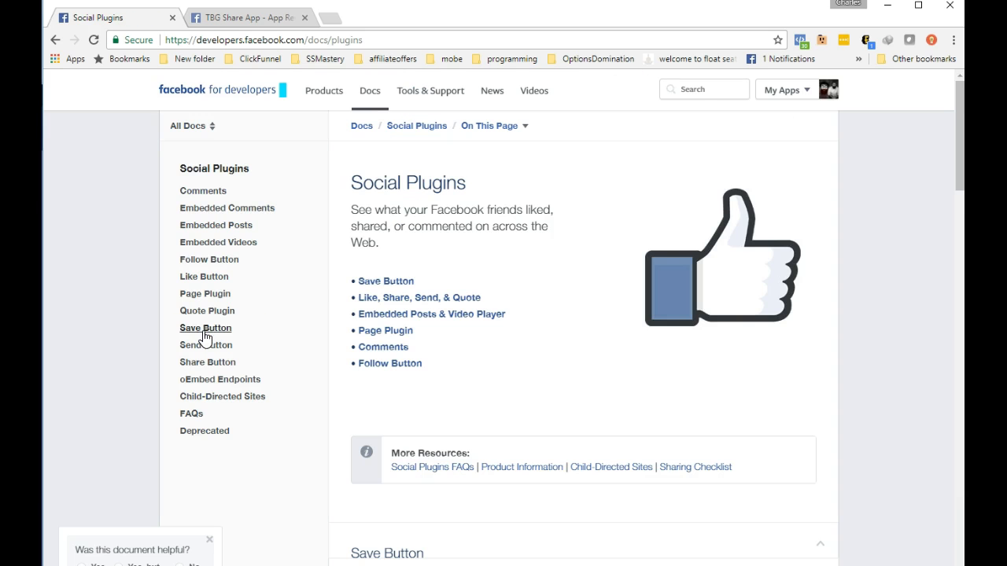
pyautogui.click(429, 298)
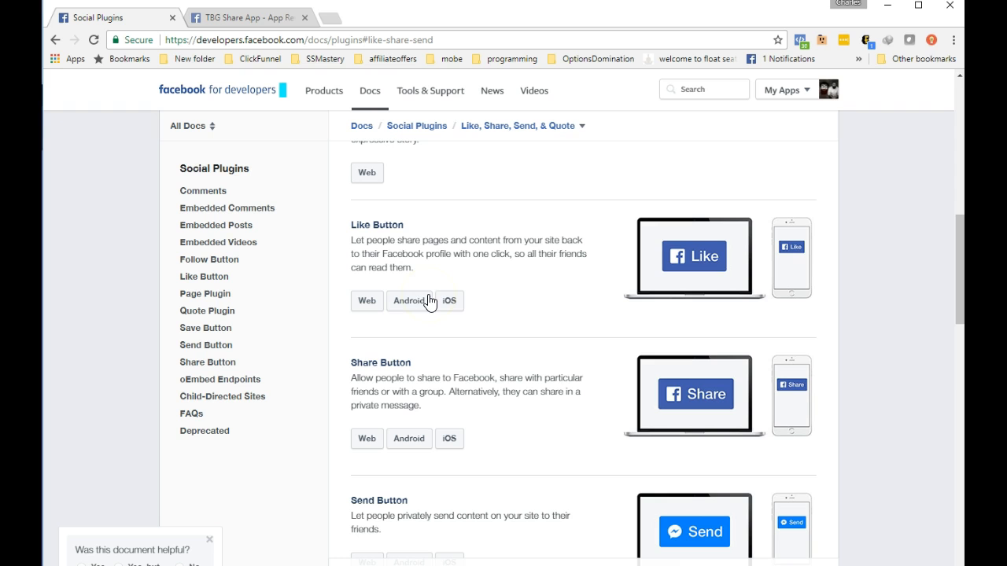
pyautogui.scroll(-3, 515, 303)
pyautogui.scroll(8, 519, 326)
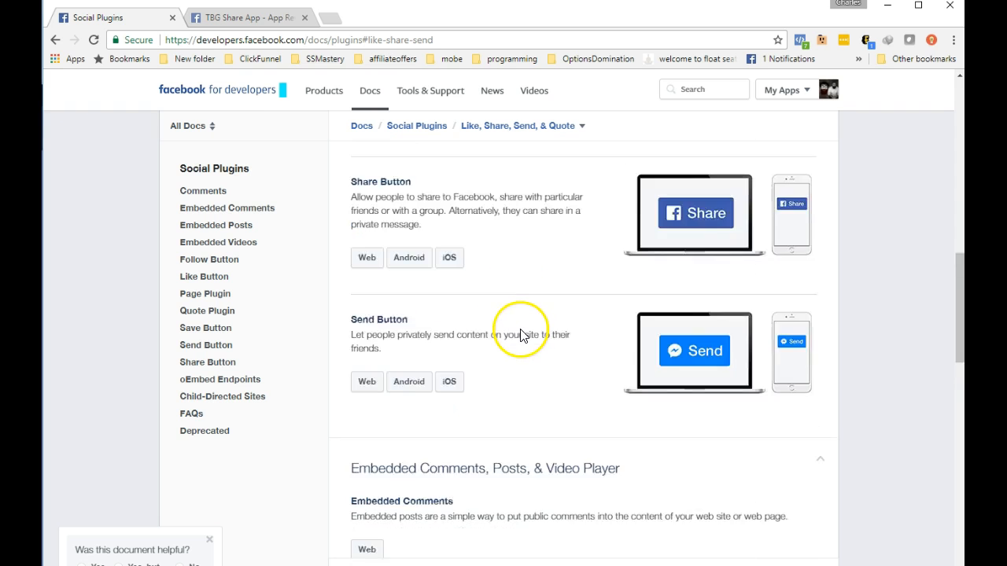
# Paste The Bearded Guru Facebook page URL into the Like Button's URL to Like field.
pyautogui.click(204, 283)
pyautogui.scroll(-3, 488, 315)
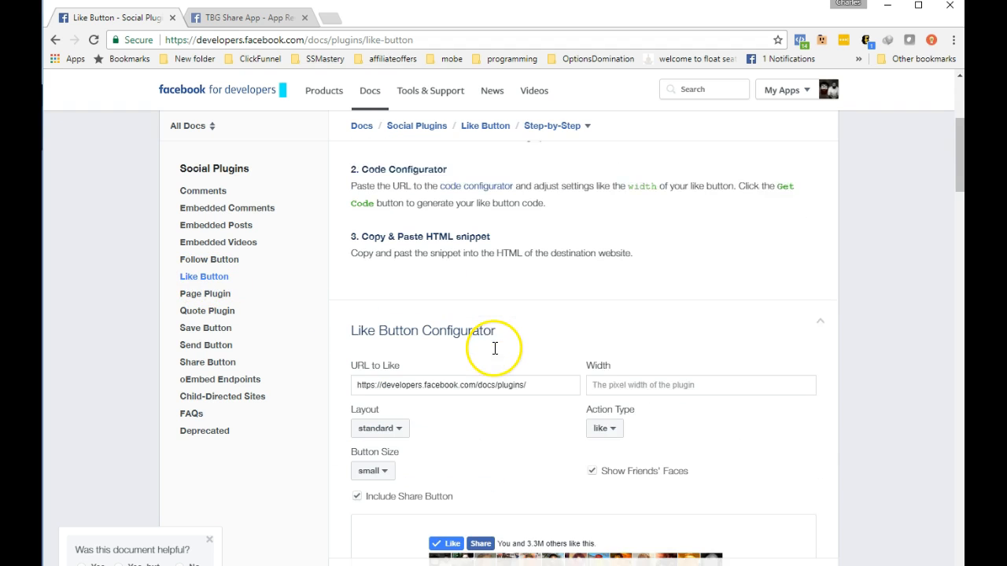
pyautogui.scroll(-3, 504, 302)
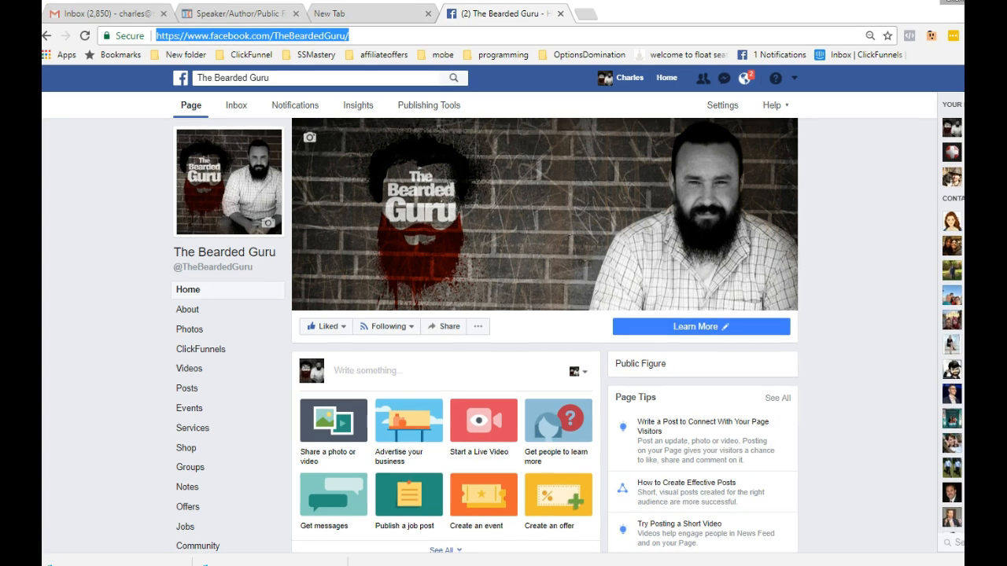
pyautogui.moveTo(643, 13); pyautogui.dragTo(638, 47)
pyautogui.rightClick(246, 77)
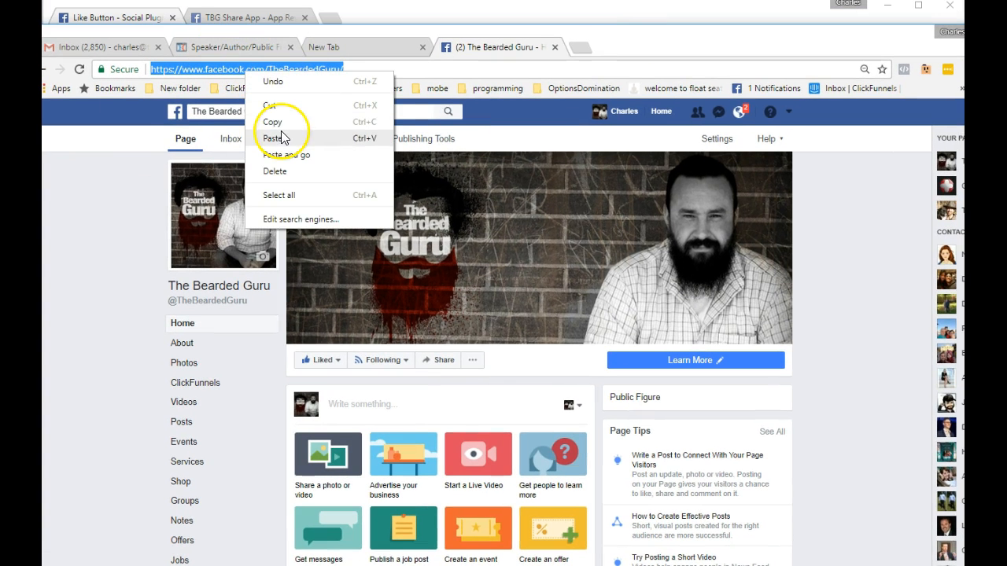
pyautogui.click(271, 119)
pyautogui.moveTo(742, 35); pyautogui.dragTo(0, 37)
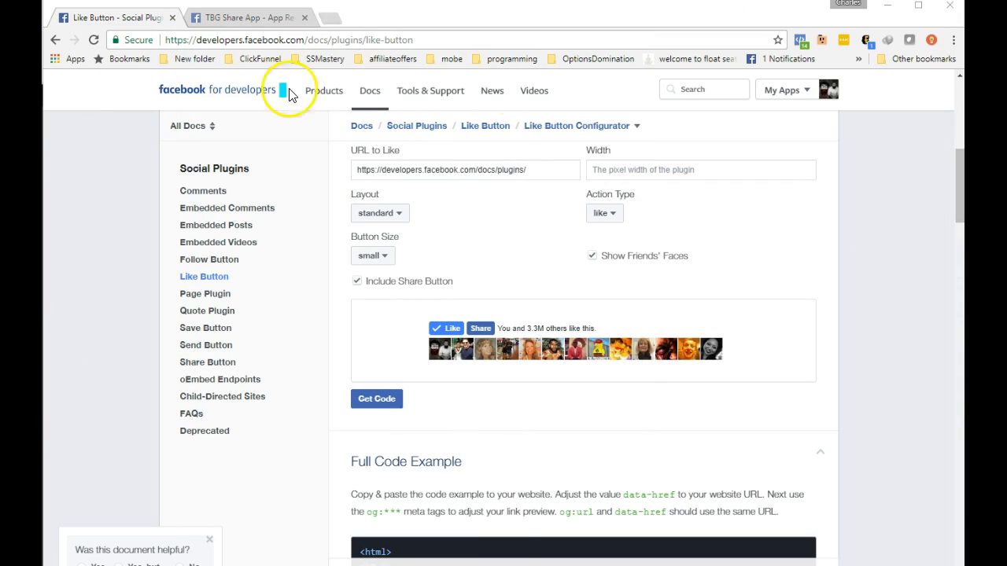
pyautogui.click(476, 170)
pyautogui.tripleClick(476, 170)
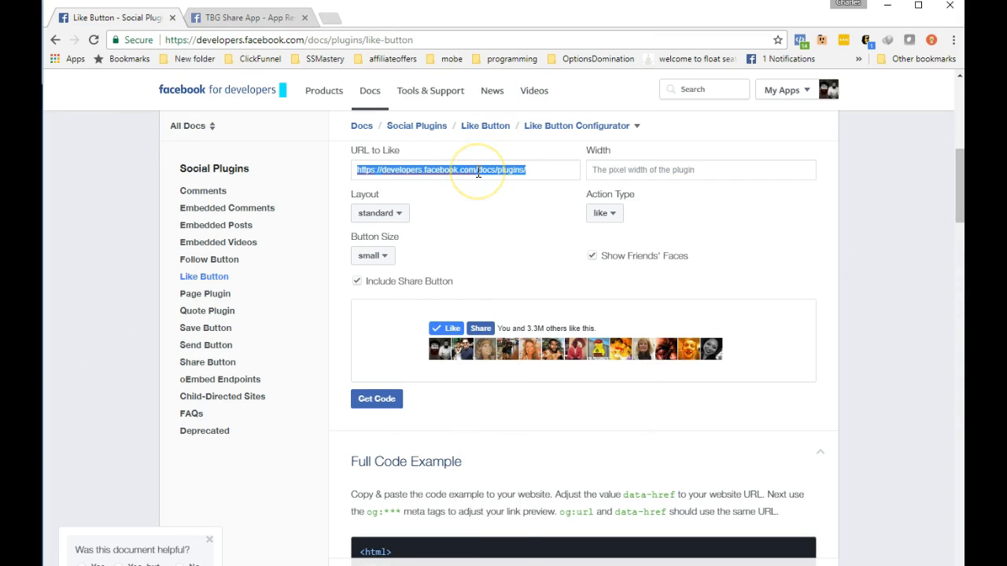
pyautogui.rightClick(477, 172)
pyautogui.click(496, 208)
# Set Width to 200, keep friends' faces shown and the button size small.
pyautogui.click(643, 170)
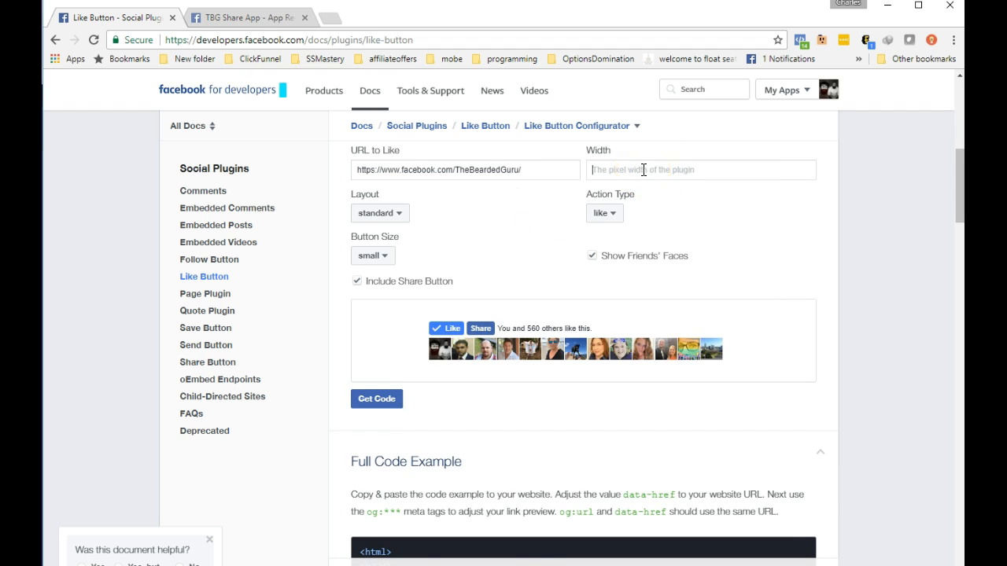
pyautogui.click(713, 249)
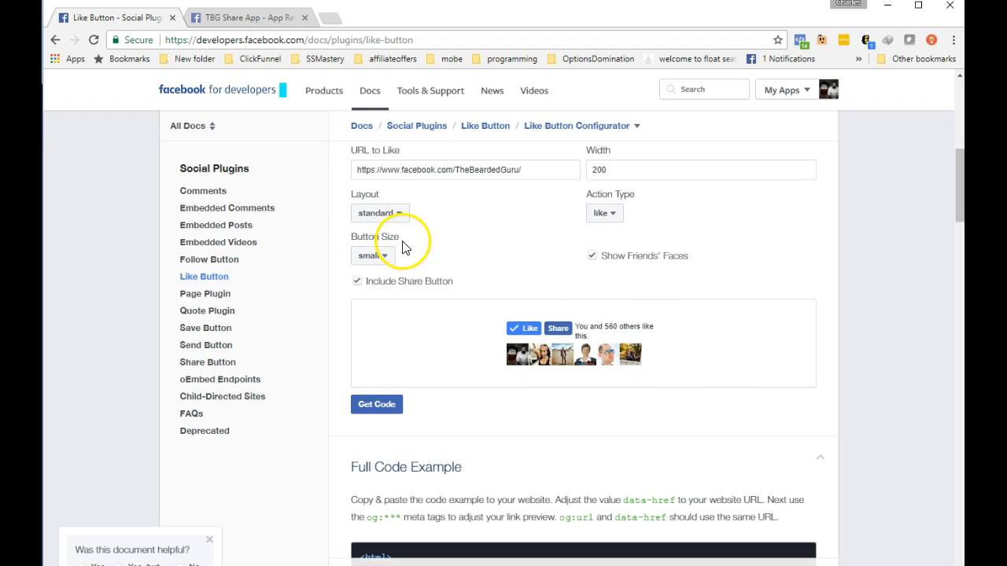
pyautogui.scroll(2, 503, 311)
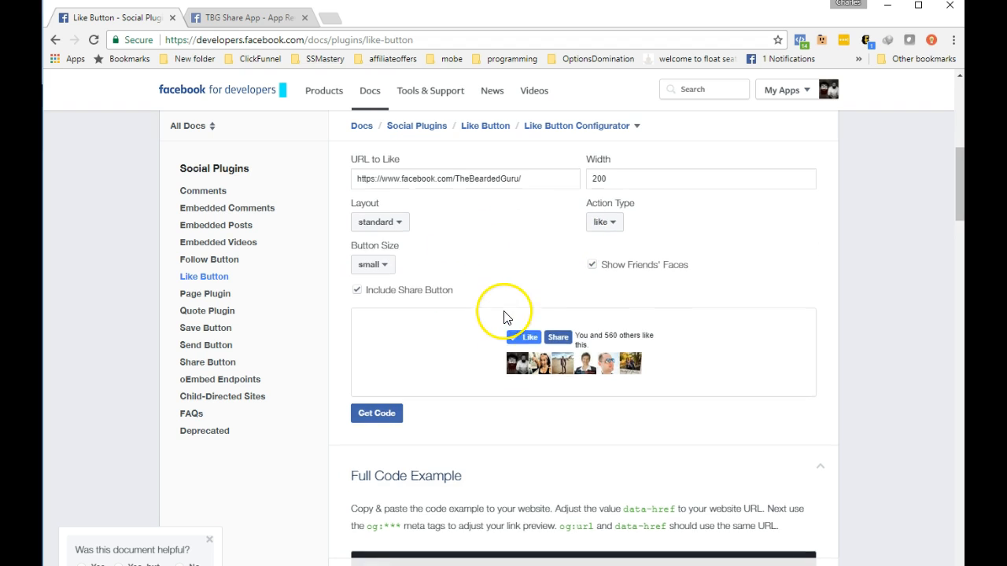
pyautogui.scroll(-2, 538, 289)
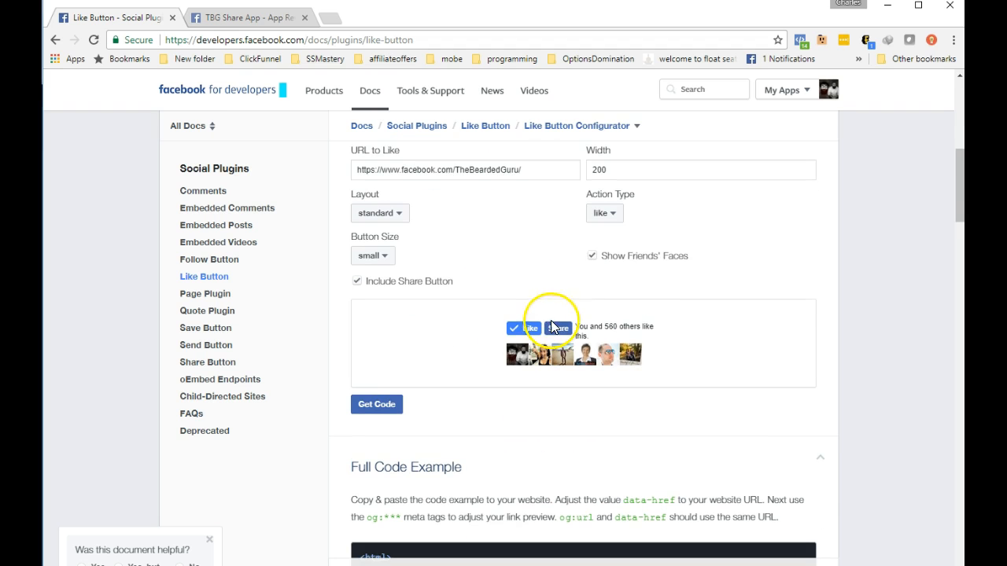
pyautogui.click(592, 258)
pyautogui.click(592, 258)
pyautogui.click(373, 256)
pyautogui.click(369, 290)
pyautogui.click(373, 256)
pyautogui.click(375, 278)
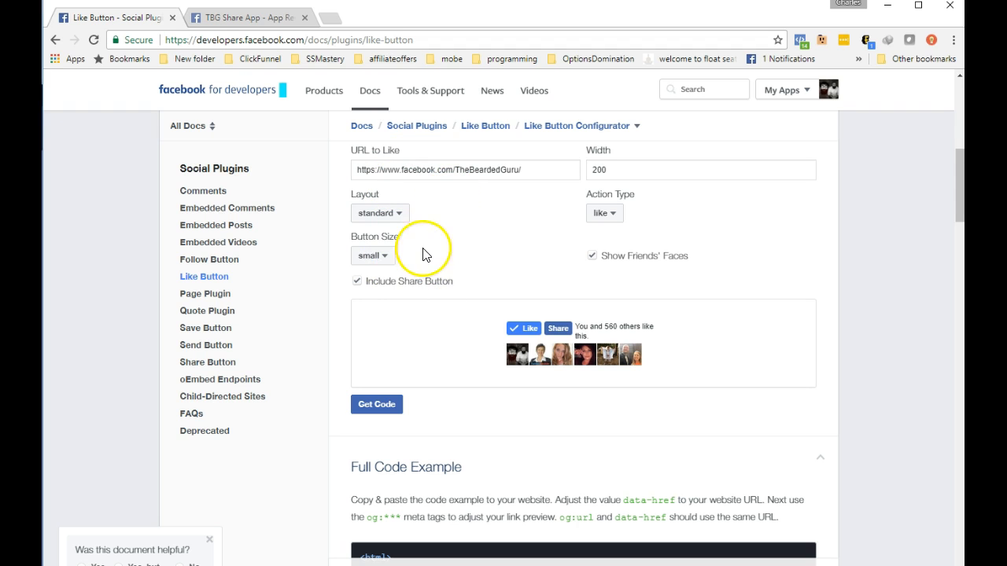
pyautogui.scroll(1, 505, 283)
pyautogui.scroll(-4, 514, 288)
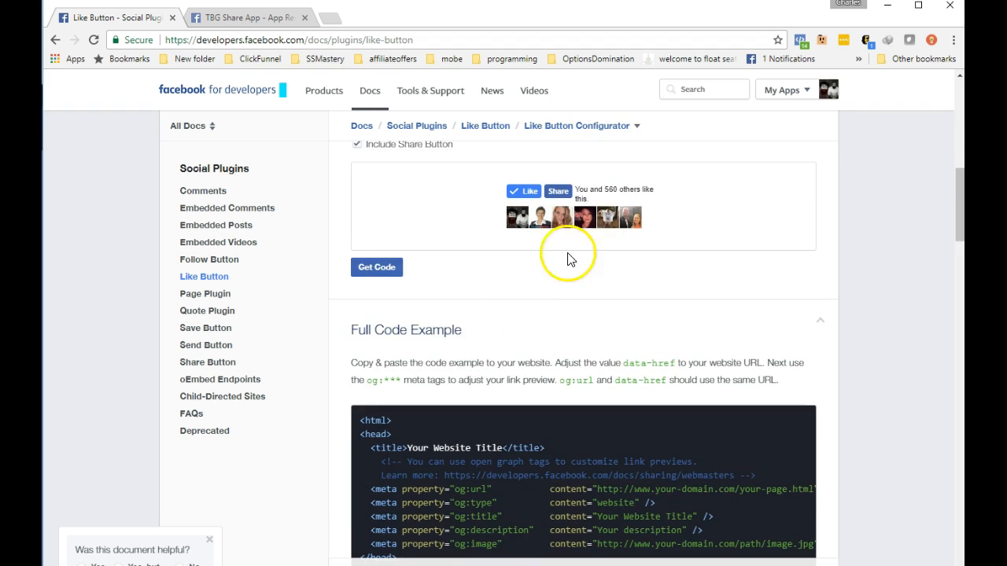
pyautogui.scroll(1, 472, 307)
# Generate the Like button code with TBG Share App as the App ID.
pyautogui.click(363, 338)
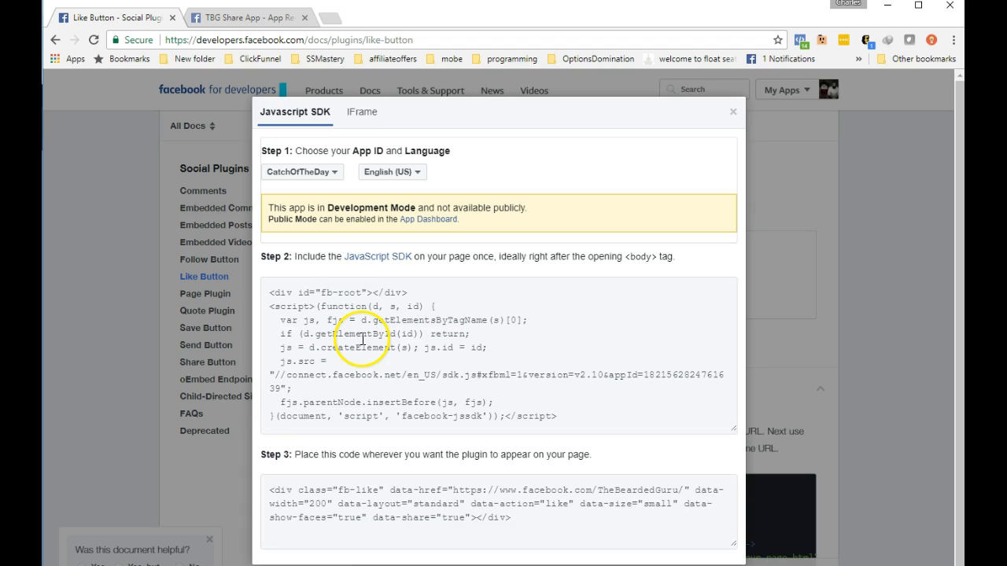
pyautogui.click(336, 173)
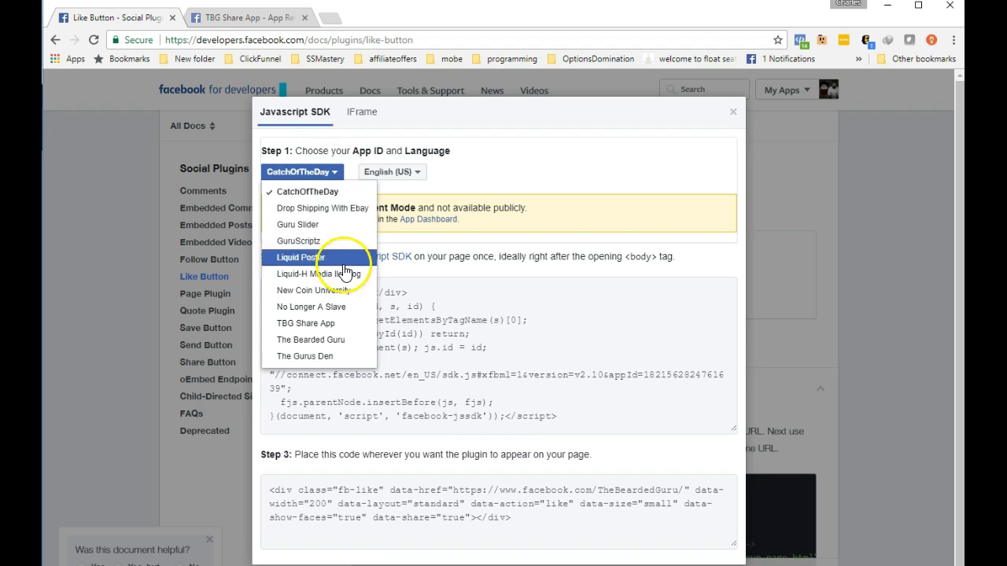
pyautogui.click(330, 324)
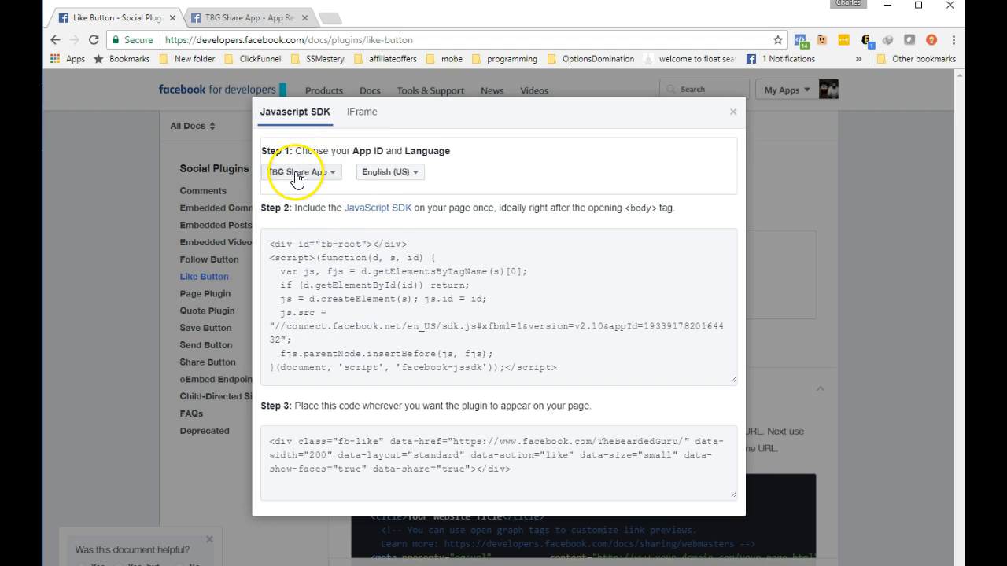
# Copy the Step 2 JavaScript SDK code.
pyautogui.click(538, 367)
pyautogui.rightClick(445, 275)
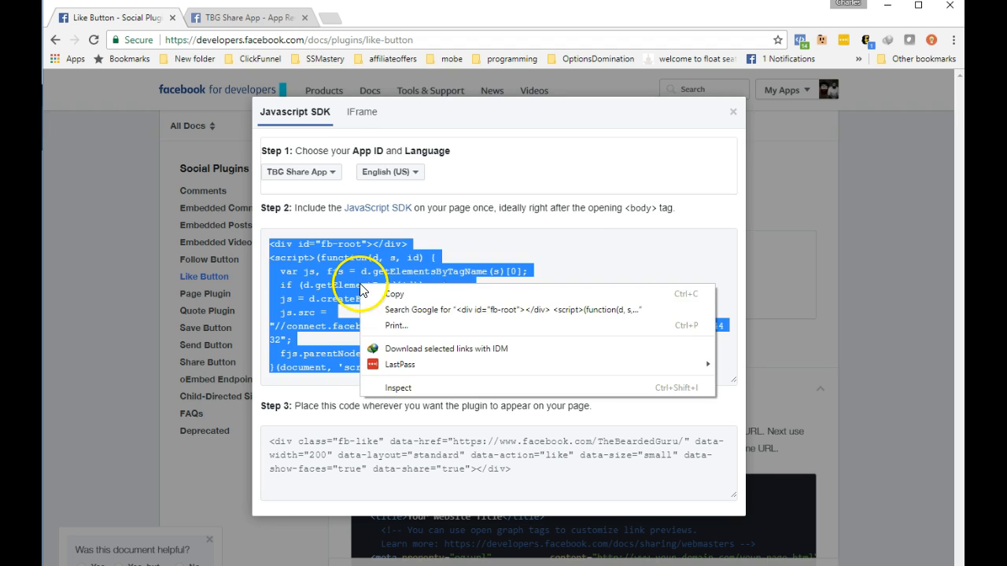
pyautogui.click(460, 286)
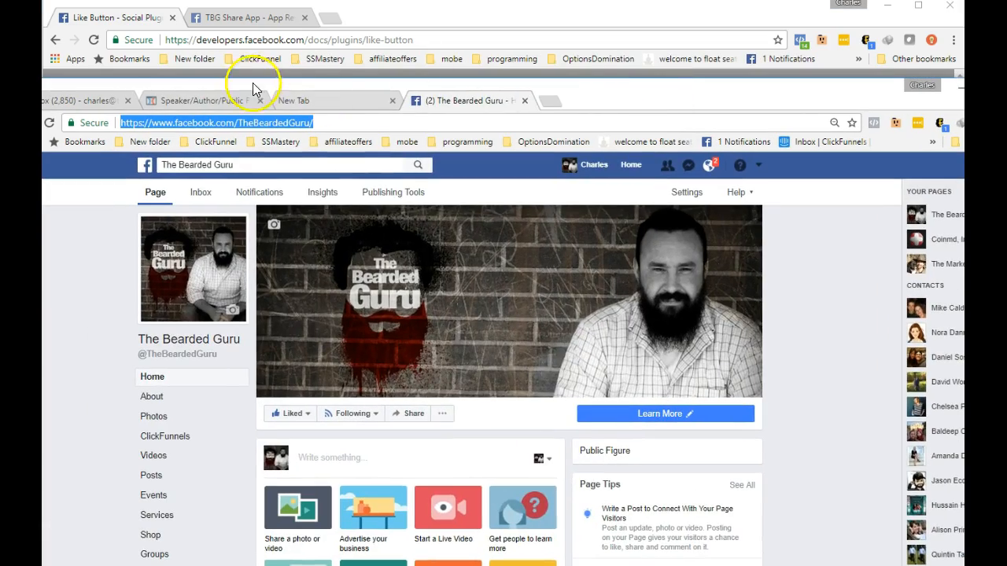
# Paste the Facebook SDK script into the ClickFunnels page's Header Code tracking settings.
pyautogui.click(198, 101)
pyautogui.moveTo(627, 106); pyautogui.dragTo(606, 4)
pyautogui.scroll(4, 692, 198)
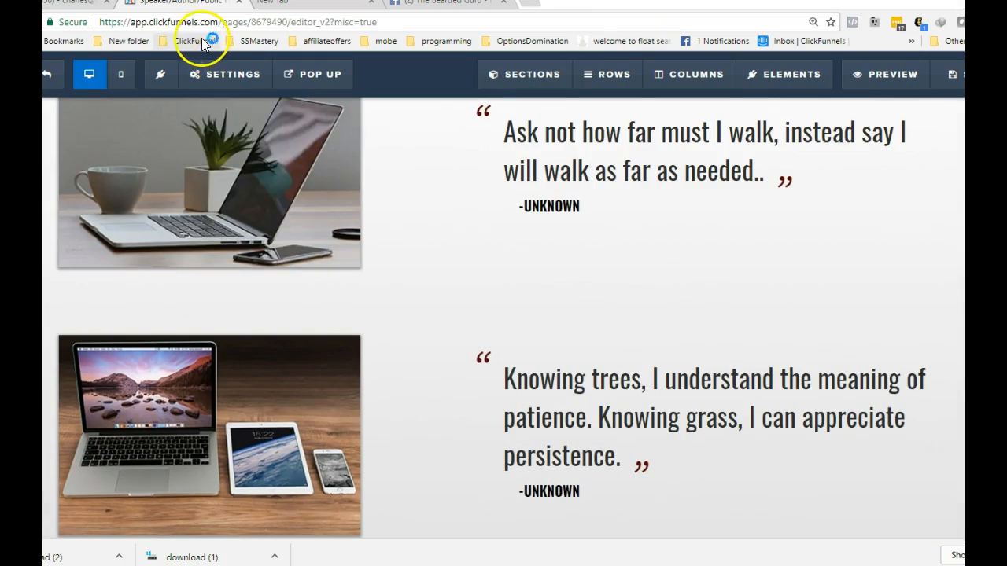
pyautogui.moveTo(232, 73)
pyautogui.click(257, 168)
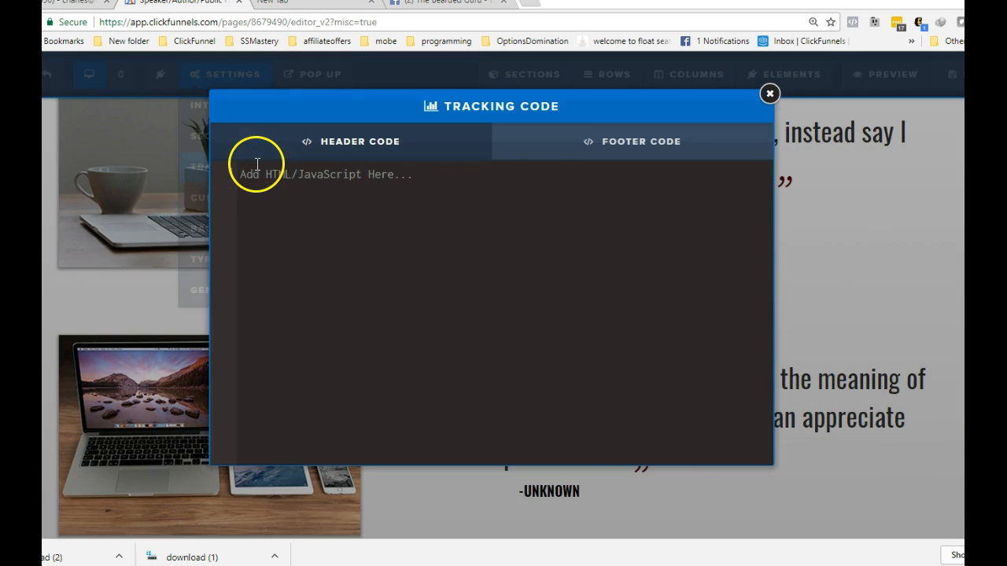
pyautogui.click(614, 156)
pyautogui.click(281, 156)
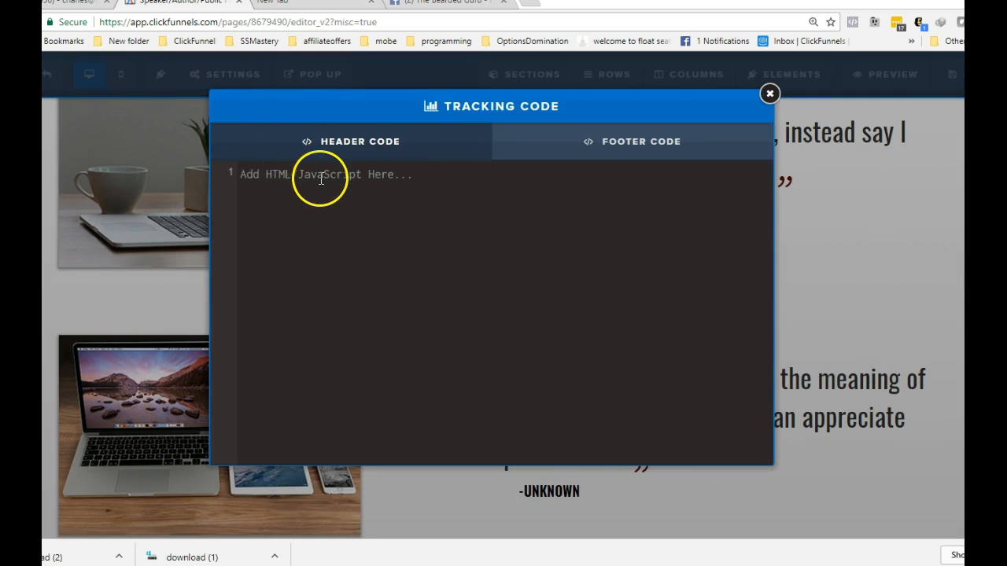
pyautogui.hotkey('ctrl', 'v')
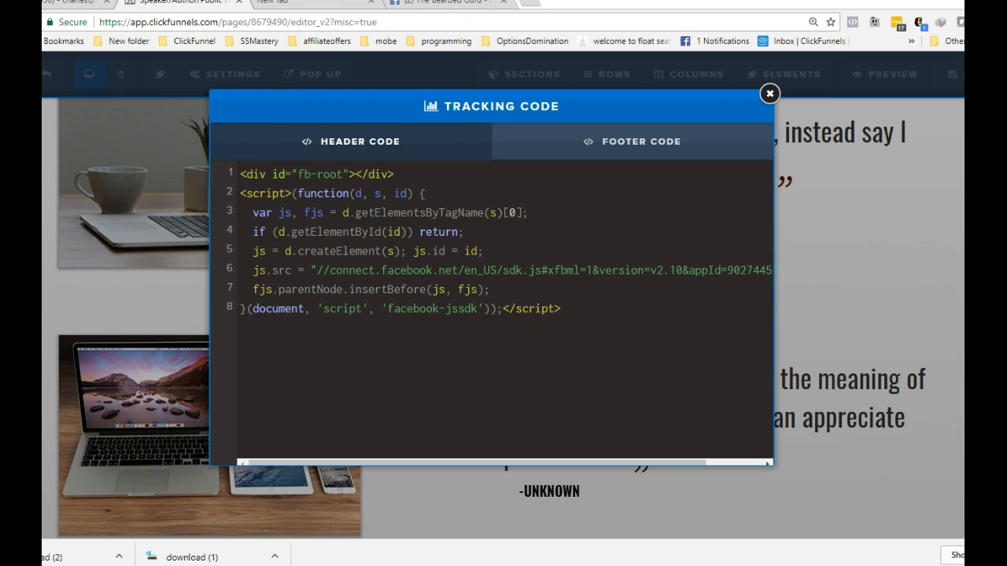
# Copy the Step 3 Like button code from the Facebook developers page.
pyautogui.click(550, 565)
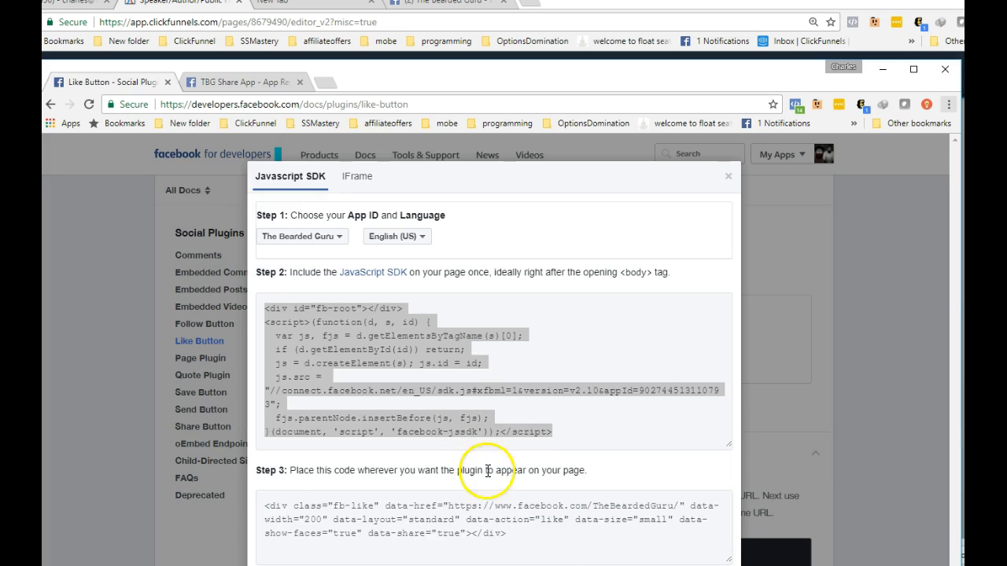
pyautogui.click(515, 535)
pyautogui.rightClick(386, 525)
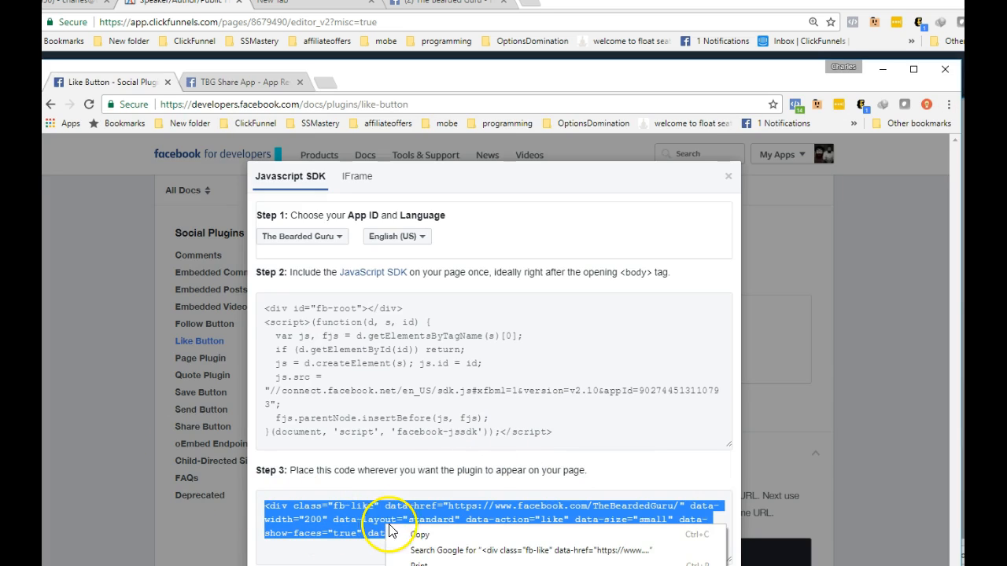
pyautogui.click(421, 535)
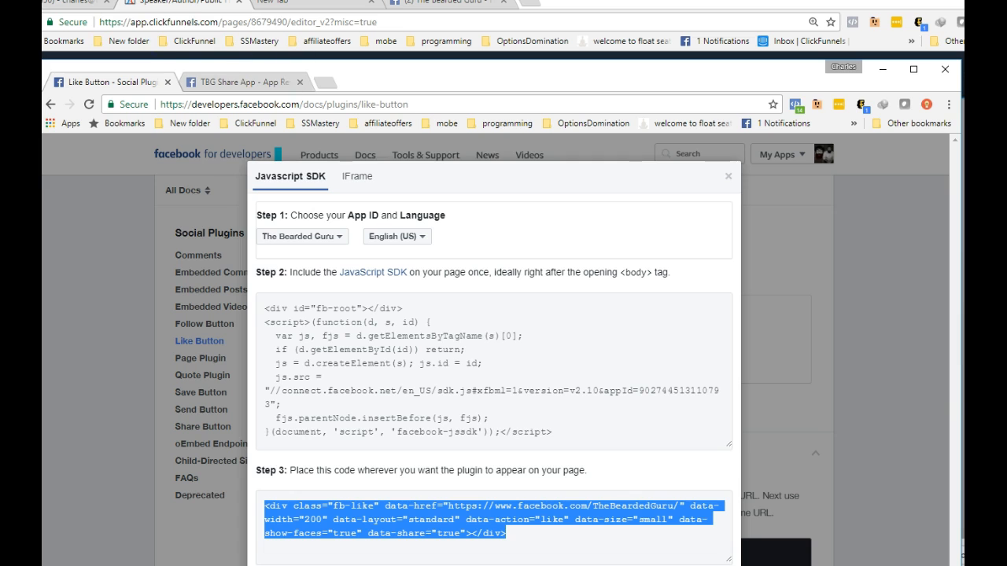
# Go back to the ClickFunnels editor and close the Tracking Code settings.
pyautogui.click(150, 1)
pyautogui.click(135, 386)
pyautogui.scroll(-6, 304, 387)
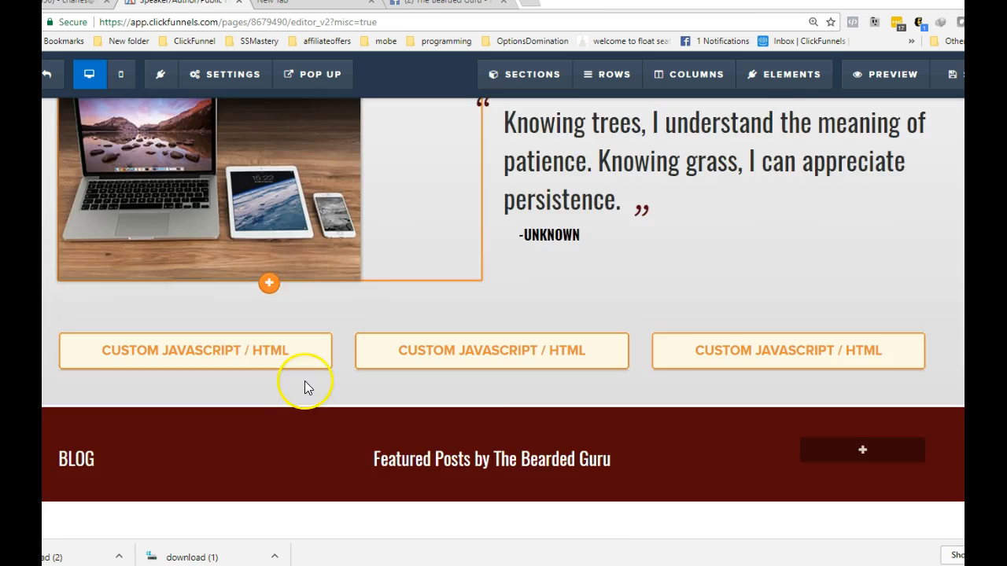
# In the first Custom JavaScript/HTML block's code, paste the new fb-like div below the old Like div.
pyautogui.scroll(3, 231, 229)
pyautogui.click(216, 275)
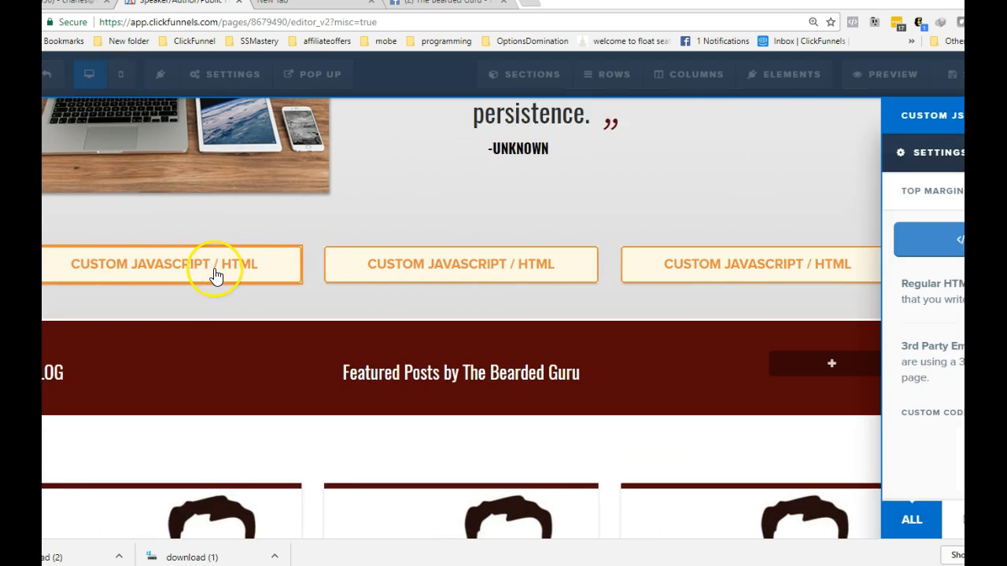
pyautogui.click(883, 240)
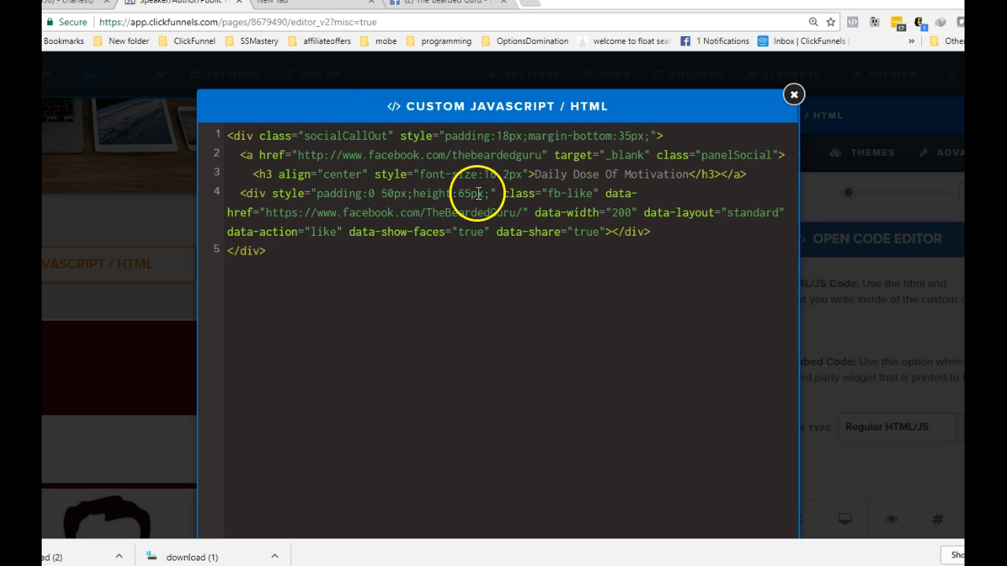
pyautogui.moveTo(241, 195); pyautogui.dragTo(666, 224)
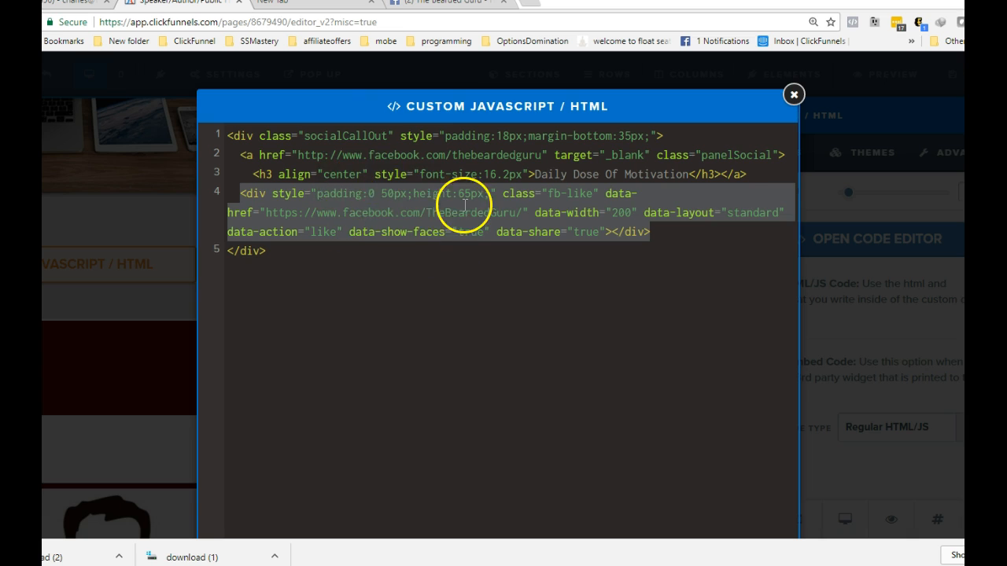
pyautogui.click(434, 272)
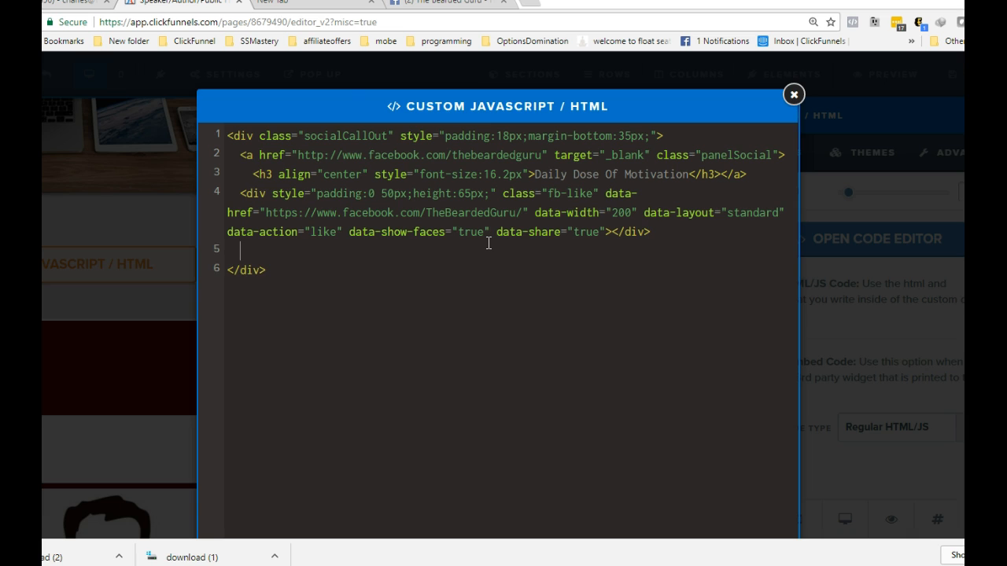
pyautogui.hotkey('ctrl', 'v')
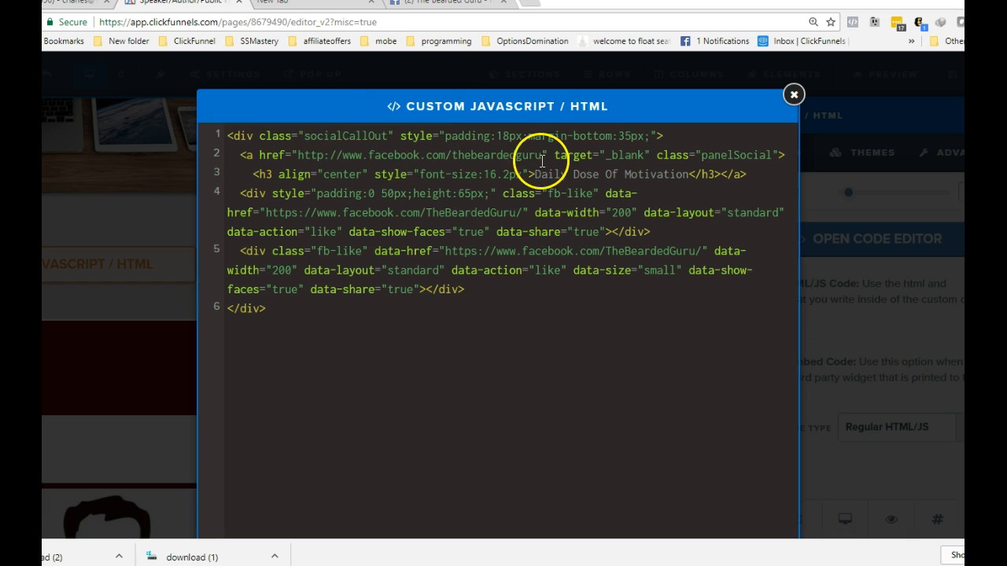
# Copy the old div's padding style onto the new fb-like div and delete the old line 4.
pyautogui.moveTo(272, 192); pyautogui.dragTo(497, 193)
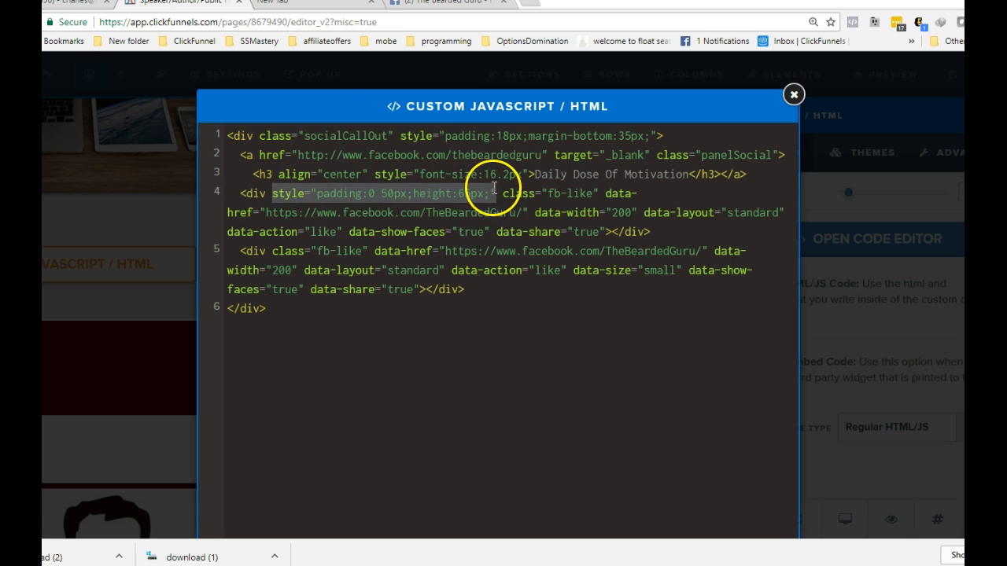
pyautogui.click(272, 251)
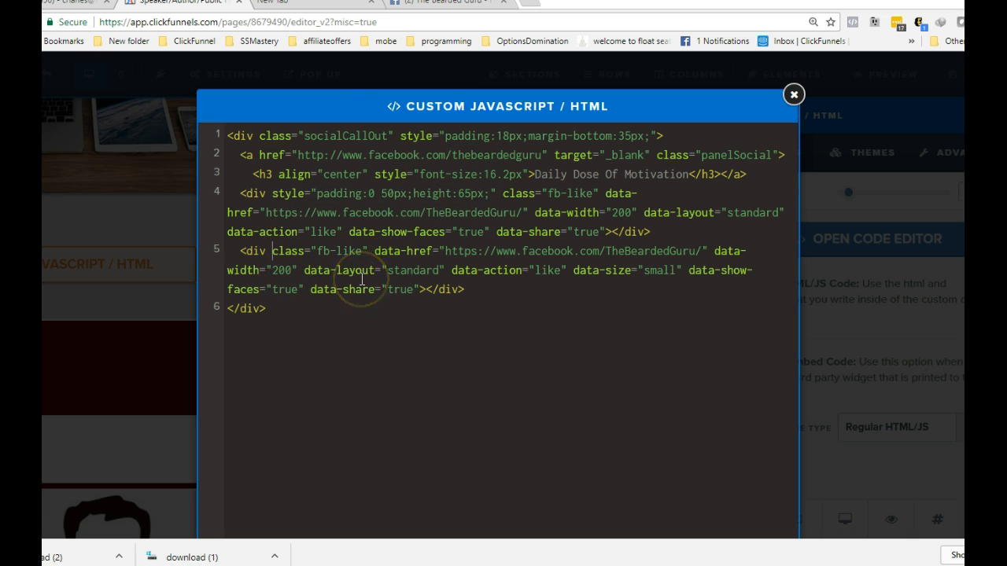
pyautogui.hotkey('ctrl', 'v')
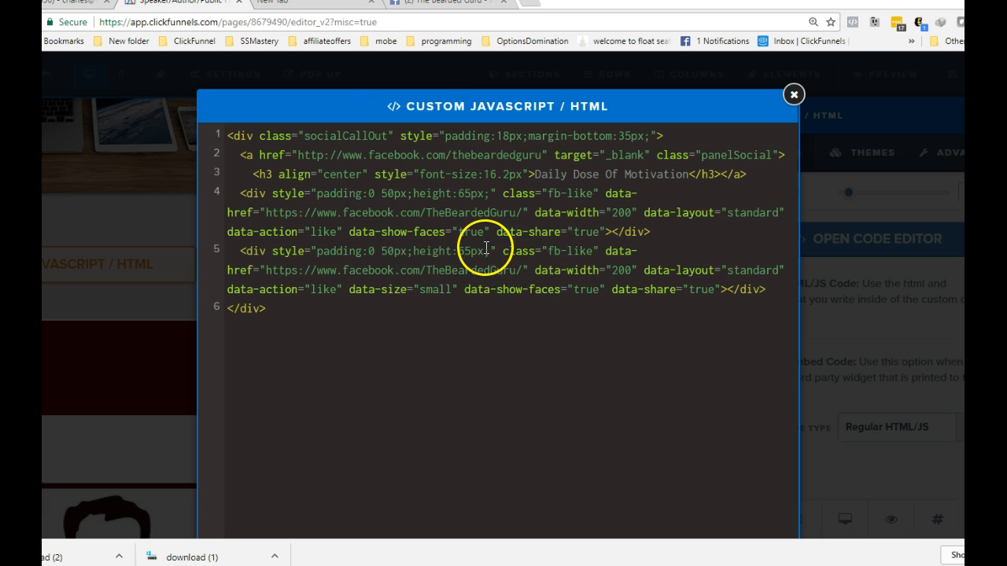
pyautogui.click(668, 233)
pyautogui.moveTo(667, 233); pyautogui.dragTo(211, 194)
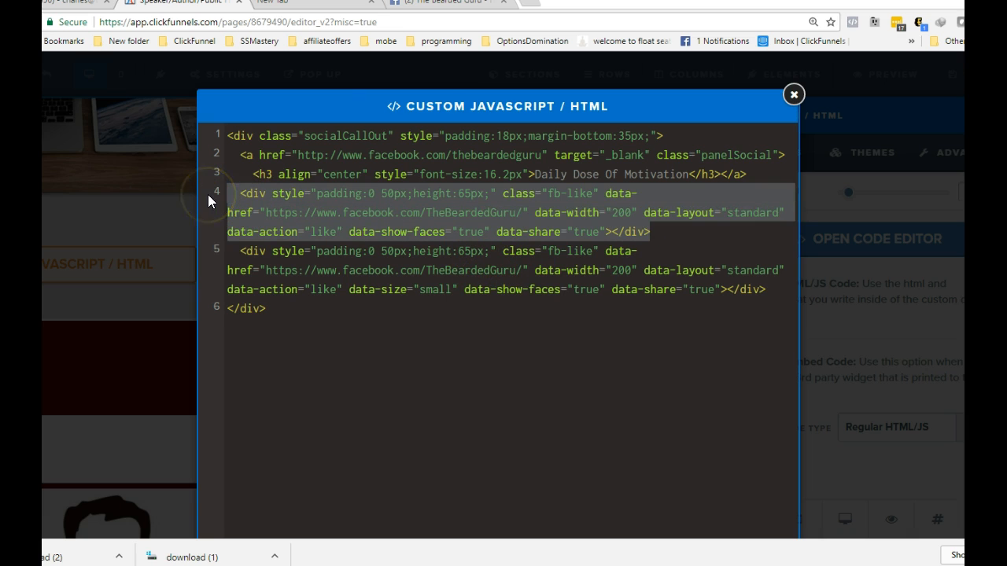
pyautogui.press('BackSpace')
pyautogui.press('BackSpace')
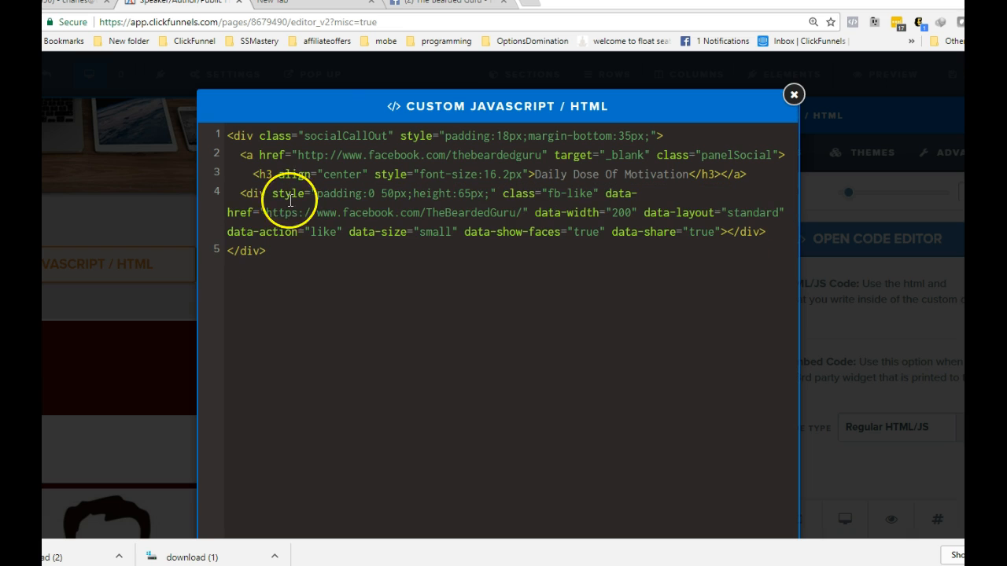
pyautogui.click(904, 264)
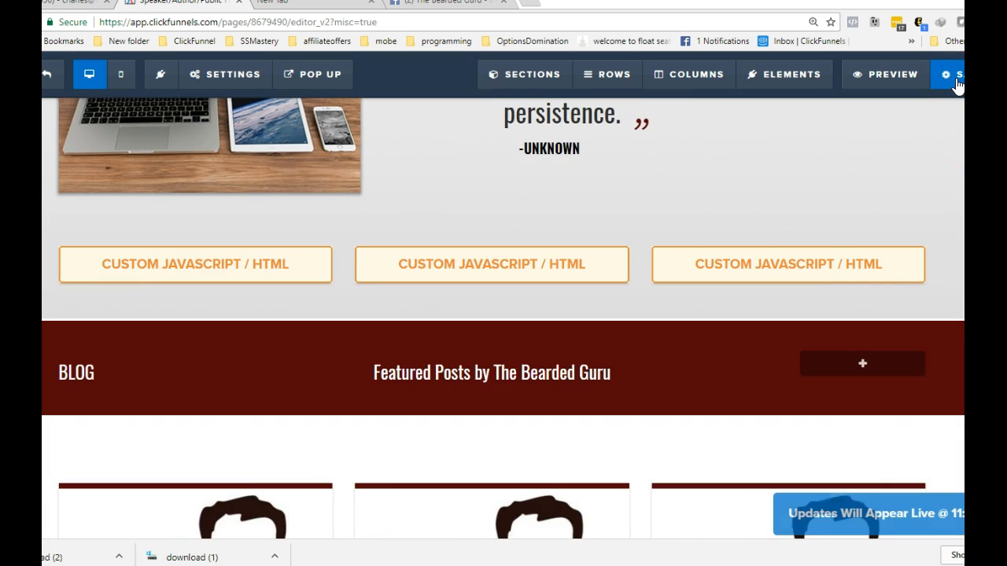
# Preview the page in a new window and click the Share button under Daily Dose Of Motivation.
pyautogui.rightClick(881, 74)
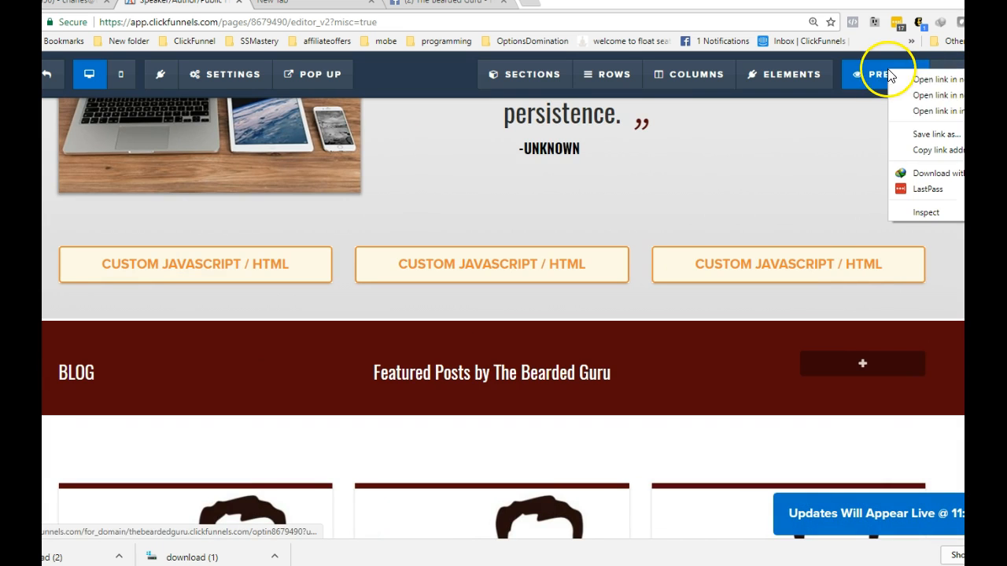
pyautogui.click(922, 114)
pyautogui.moveTo(541, 11); pyautogui.dragTo(558, 11)
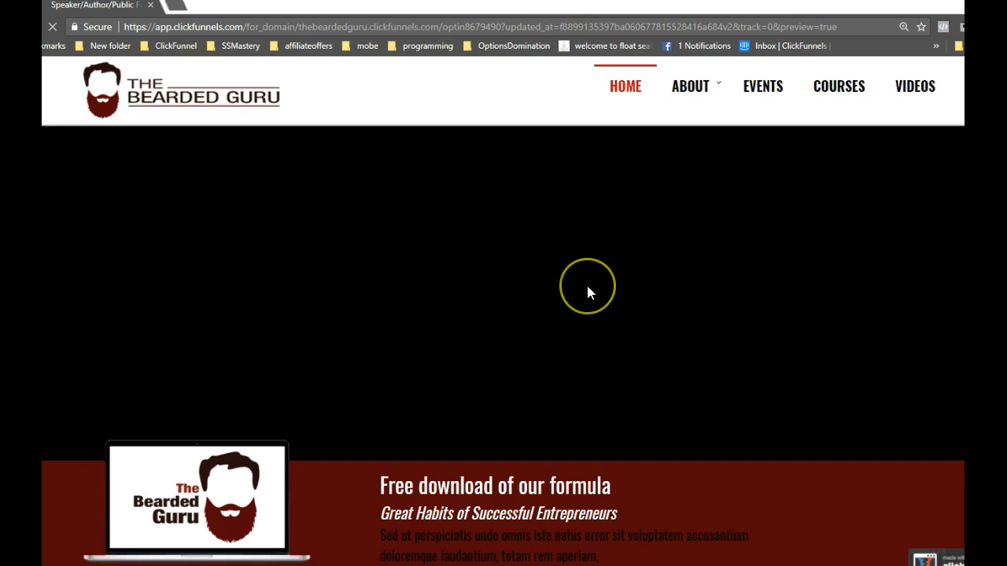
pyautogui.scroll(-10, 586, 293)
pyautogui.scroll(-4, 586, 293)
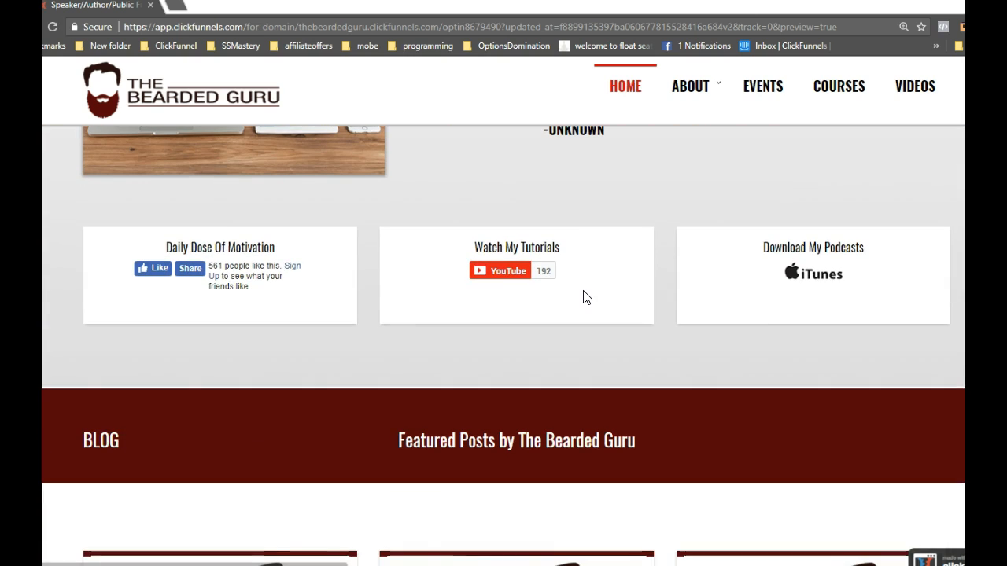
pyautogui.click(250, 276)
pyautogui.click(192, 270)
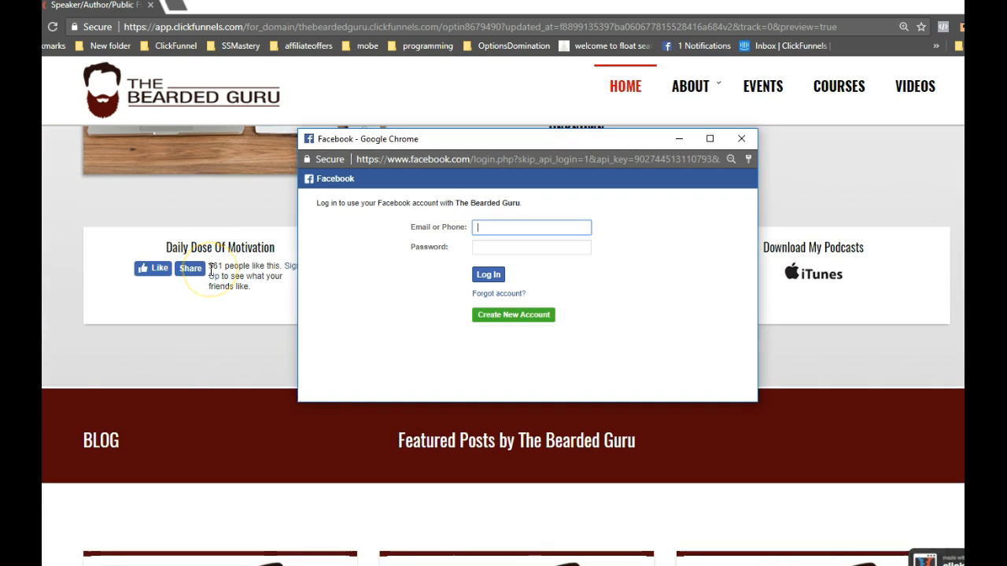
# Log in to Facebook in the share popup with the account e-mail and password.
pyautogui.write('3viser')
pyautogui.press('Down')
pyautogui.press('Return')
pyautogui.press('Tab')
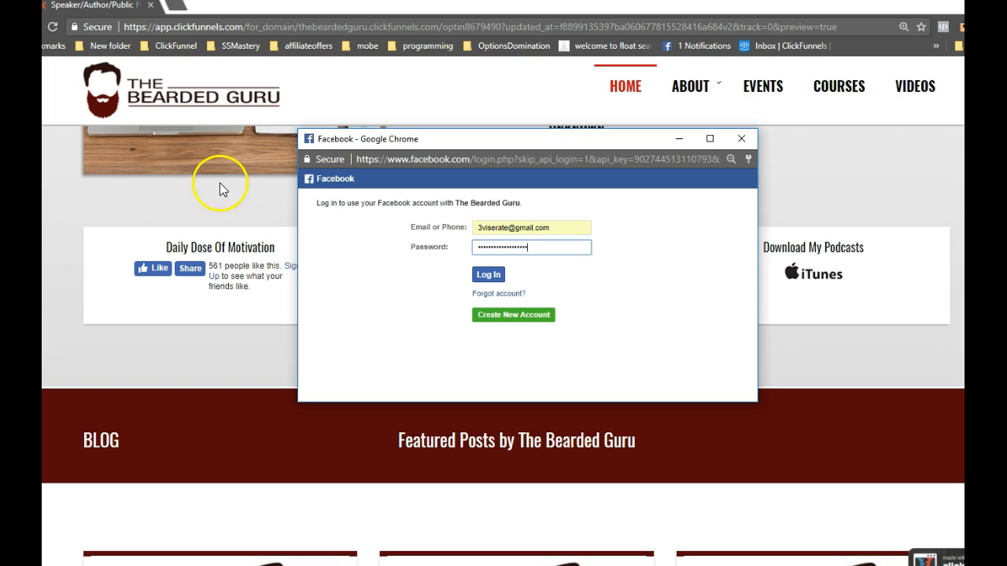
pyautogui.click(494, 274)
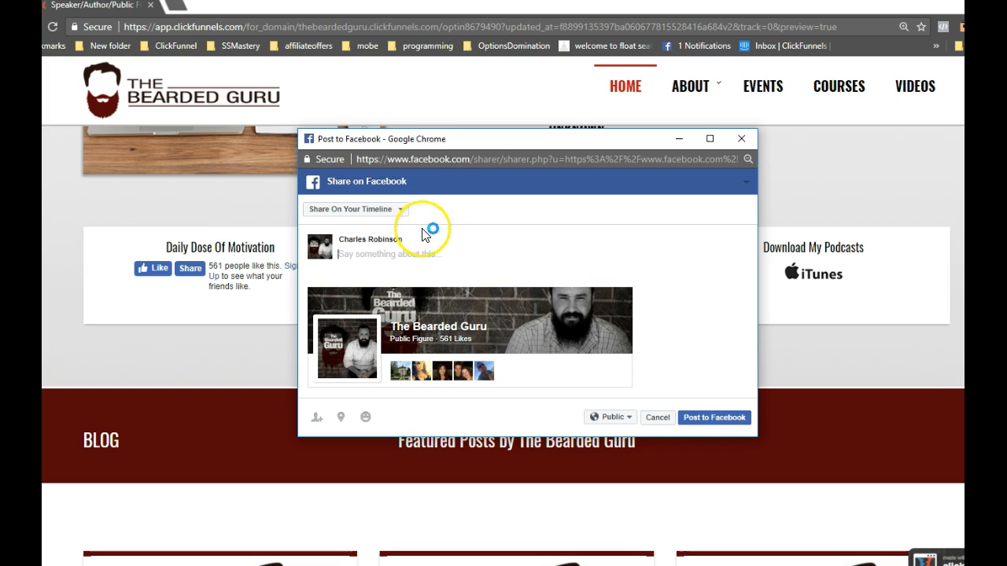
# Set the share's audience to Only me.
pyautogui.click(612, 417)
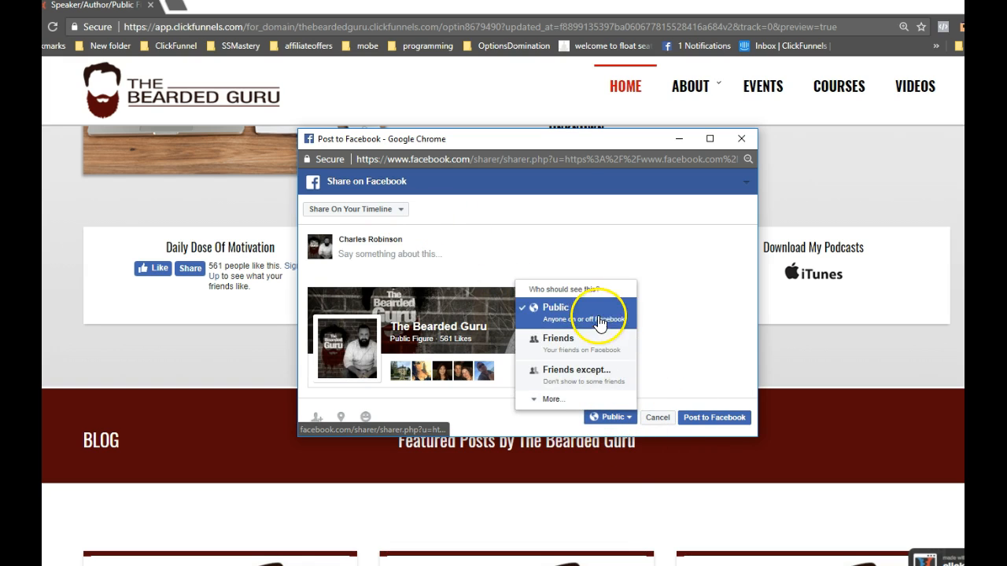
pyautogui.click(563, 376)
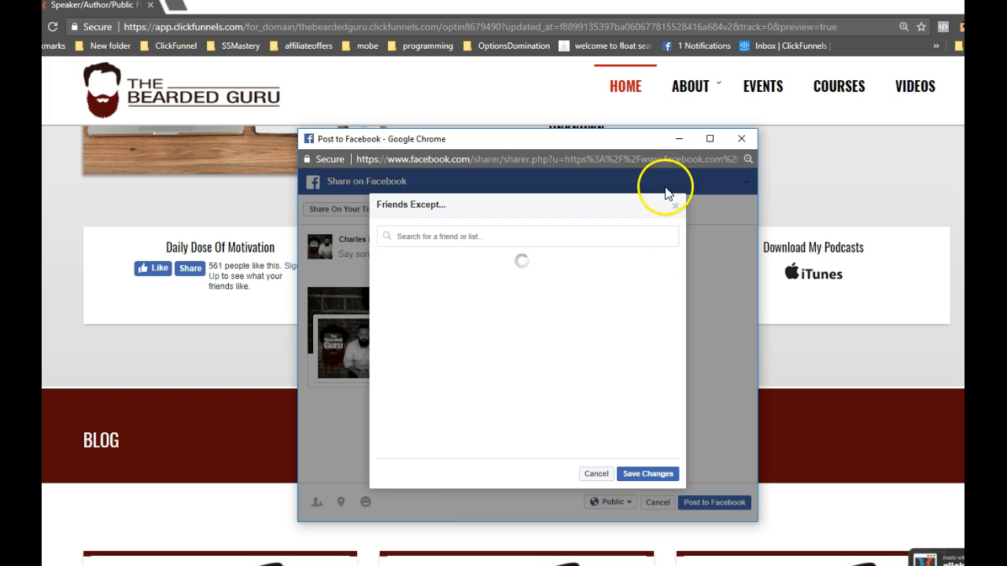
pyautogui.click(675, 205)
pyautogui.click(629, 506)
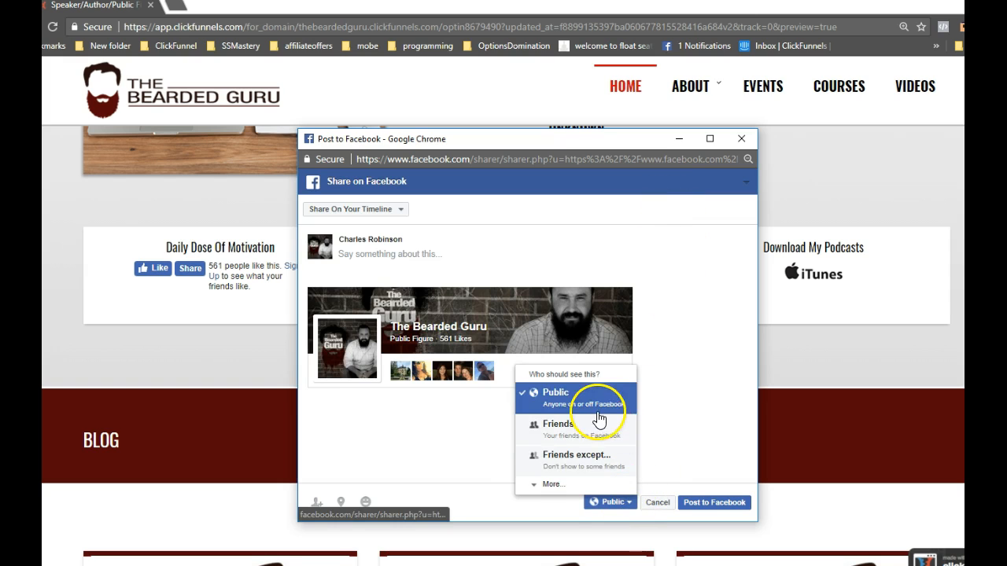
pyautogui.click(561, 482)
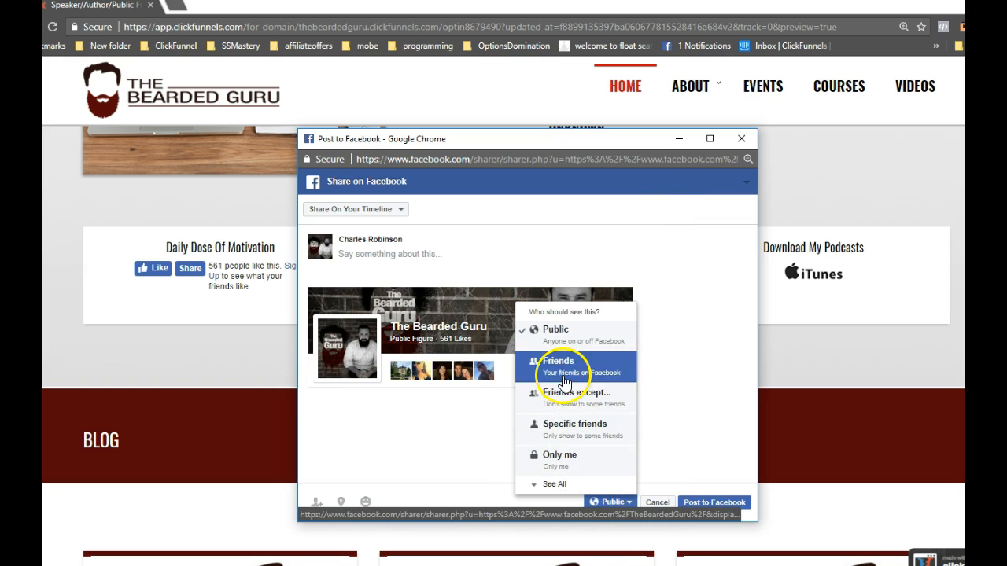
pyautogui.click(570, 459)
# Caption the share 'test' and post it to Facebook.
pyautogui.click(372, 263)
pyautogui.write('tst')
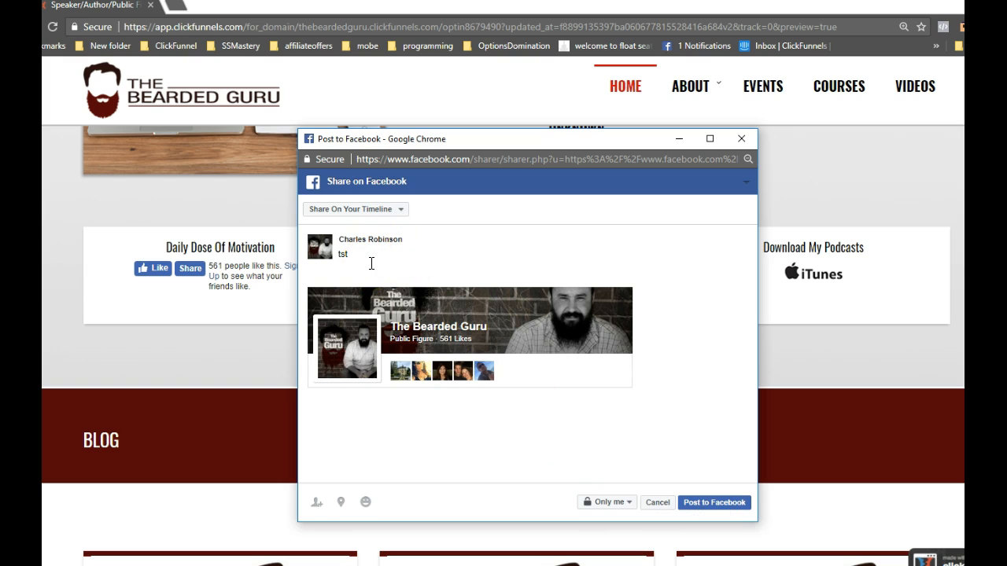
pyautogui.press('BackSpace')
pyautogui.press('BackSpace')
pyautogui.click(721, 502)
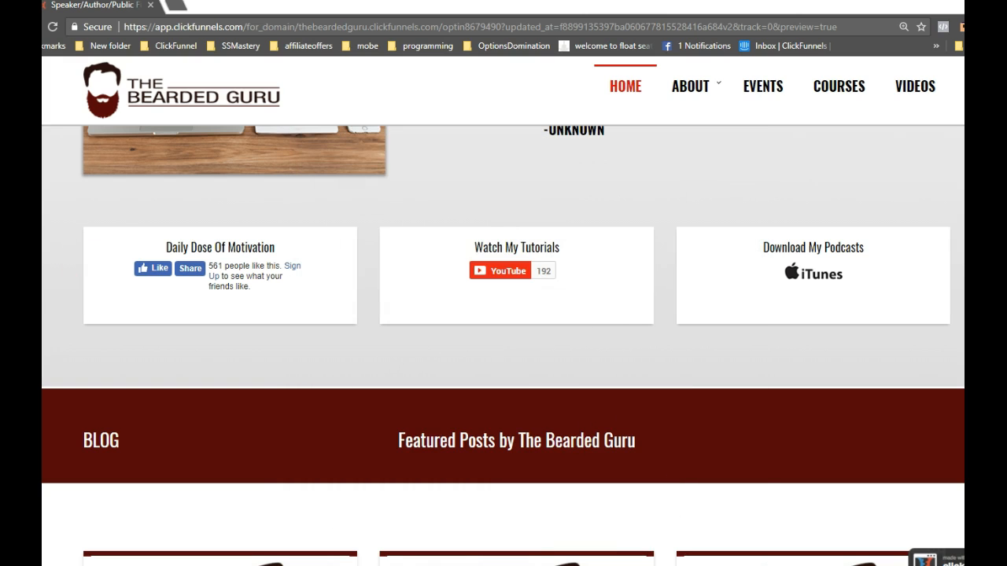
pyautogui.moveTo(281, 8); pyautogui.dragTo(122, 149)
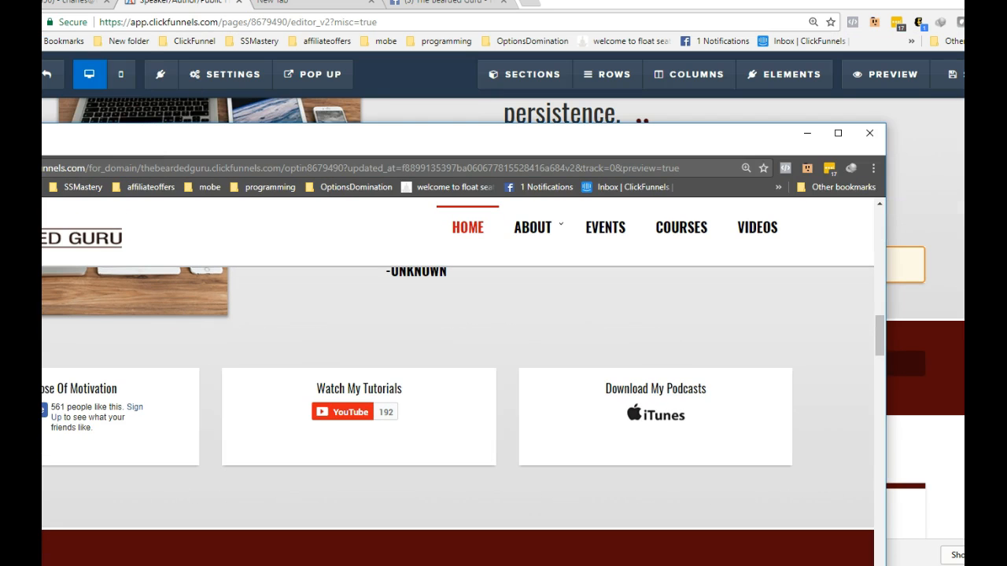
# Confirm the share in The Bearded Guru page's Recent Shares notification, then return to the Like Button code.
pyautogui.click(447, 2)
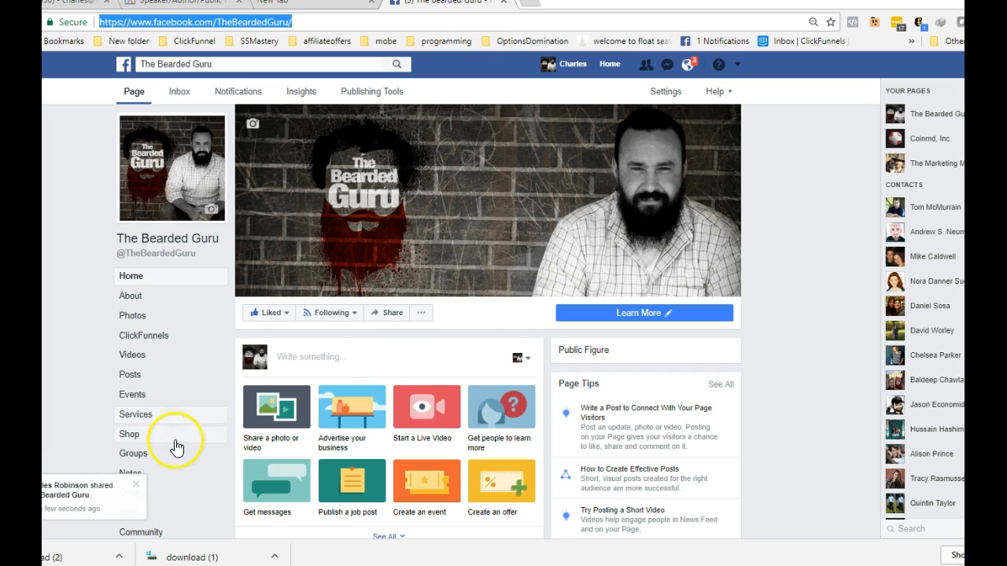
pyautogui.click(690, 69)
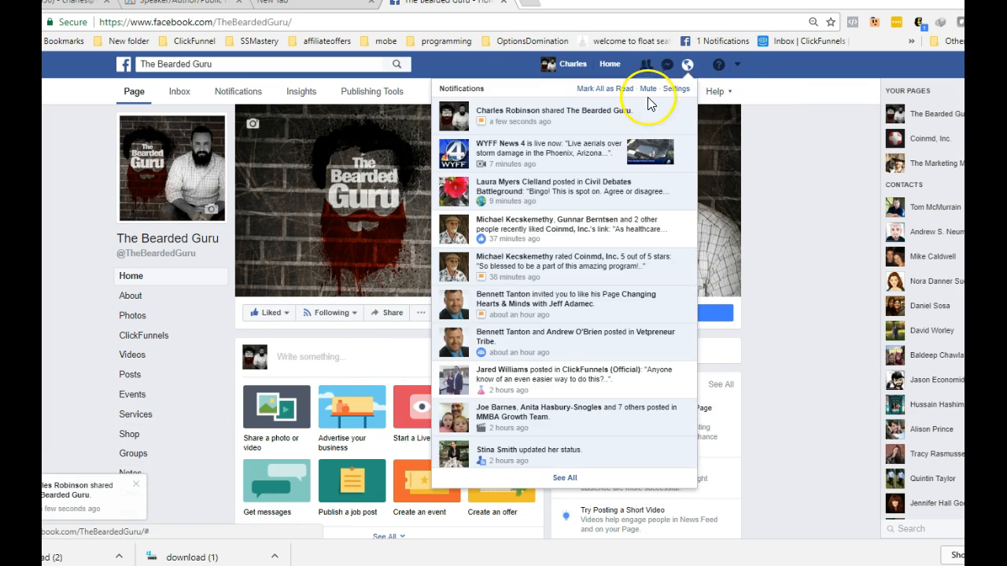
pyautogui.click(574, 122)
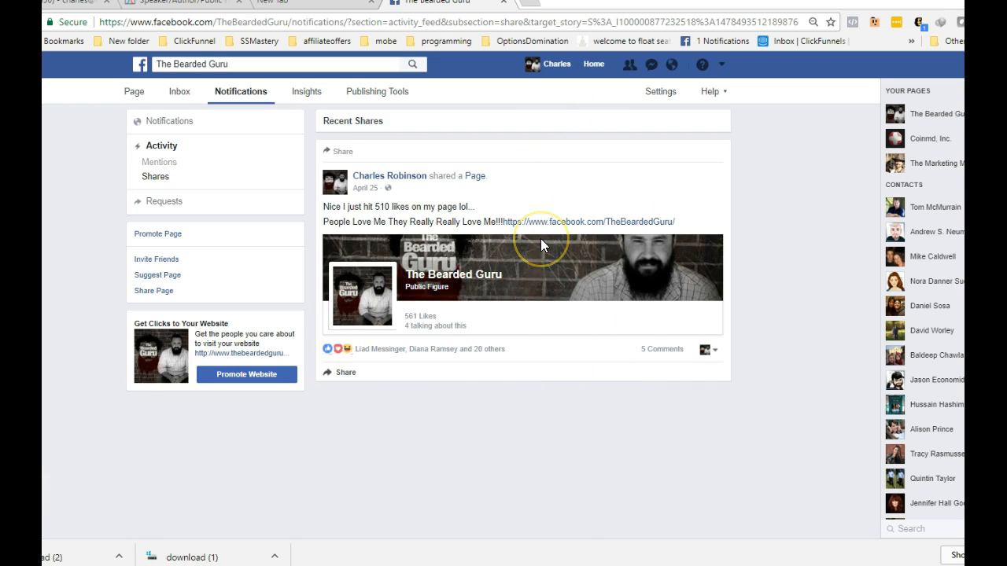
pyautogui.moveTo(584, 4)
pyautogui.mouseDown()
pyautogui.moveTo(584, 213)
pyautogui.moveTo(692, 51)
pyautogui.moveTo(611, 123)
pyautogui.moveTo(550, 102)
pyautogui.moveTo(571, 9)
pyautogui.mouseUp()
pyautogui.click(533, 82)
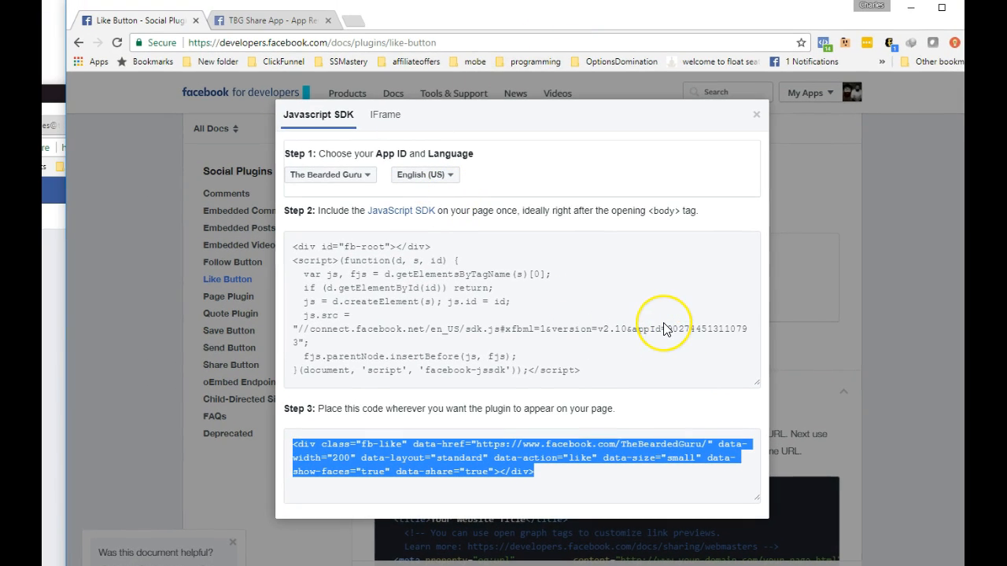
# Close the Get Code popup and scroll back up to the Like Button Configurator.
pyautogui.click(757, 120)
pyautogui.moveTo(641, 128)
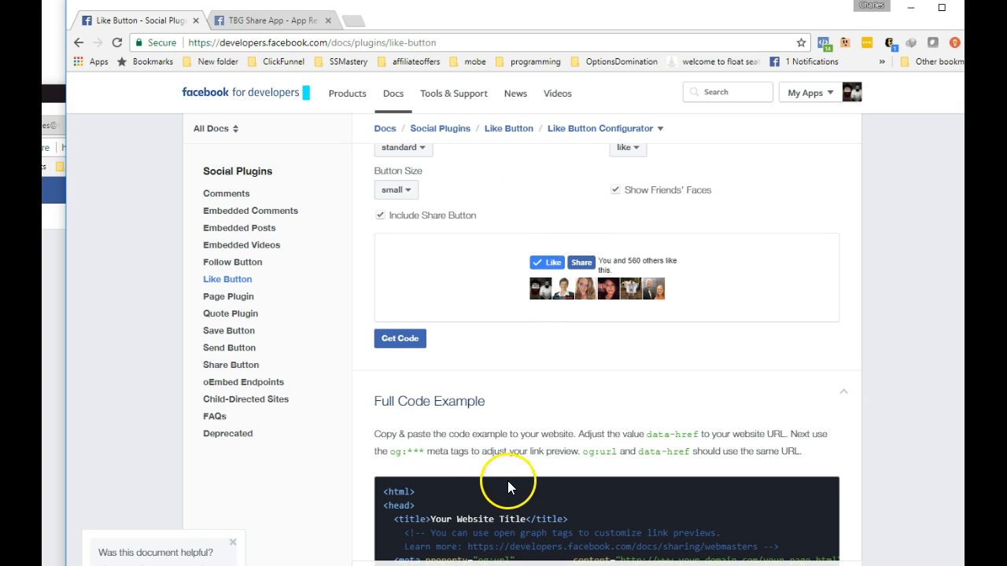
pyautogui.scroll(2, 494, 374)
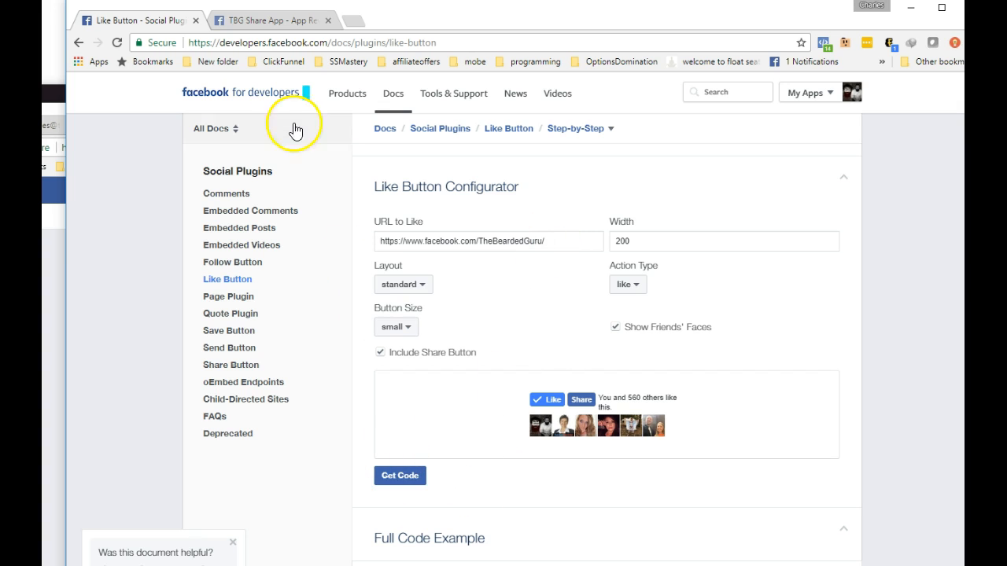
pyautogui.hotkey('alt', 'Tab')
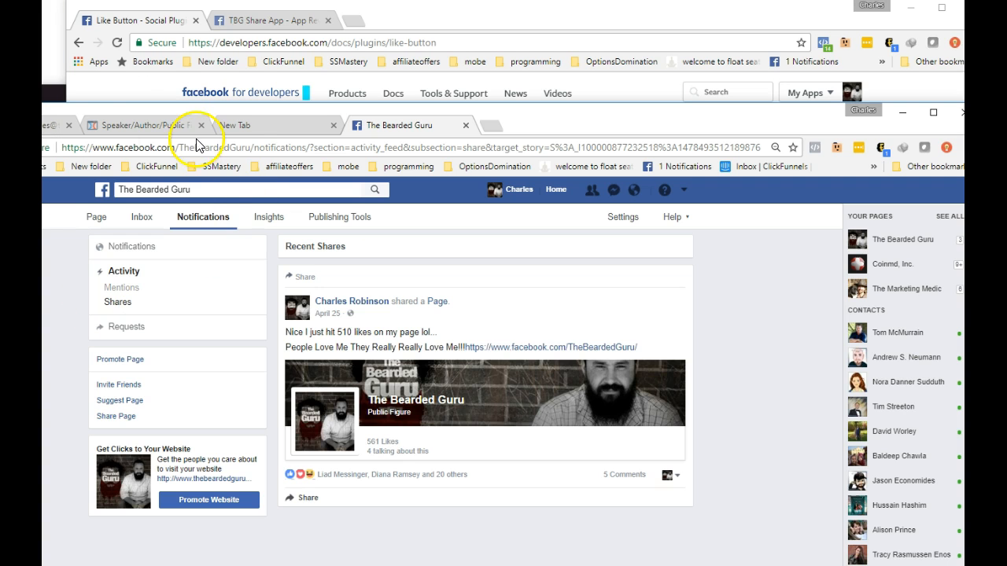
# Compare the Facebook SDK script in the page's Header tracking code with the Like button embed code.
pyautogui.click(123, 124)
pyautogui.click(169, 199)
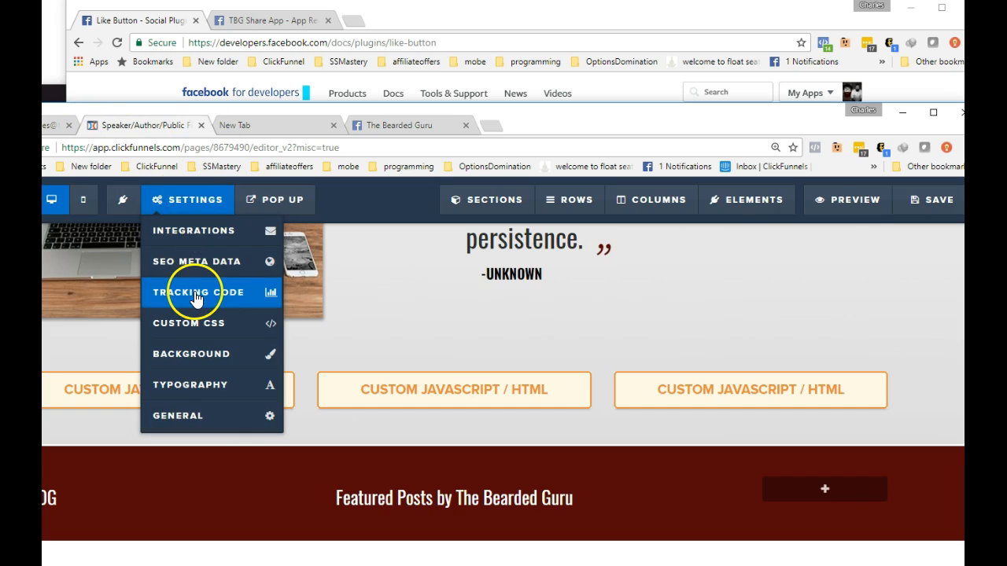
pyautogui.click(167, 231)
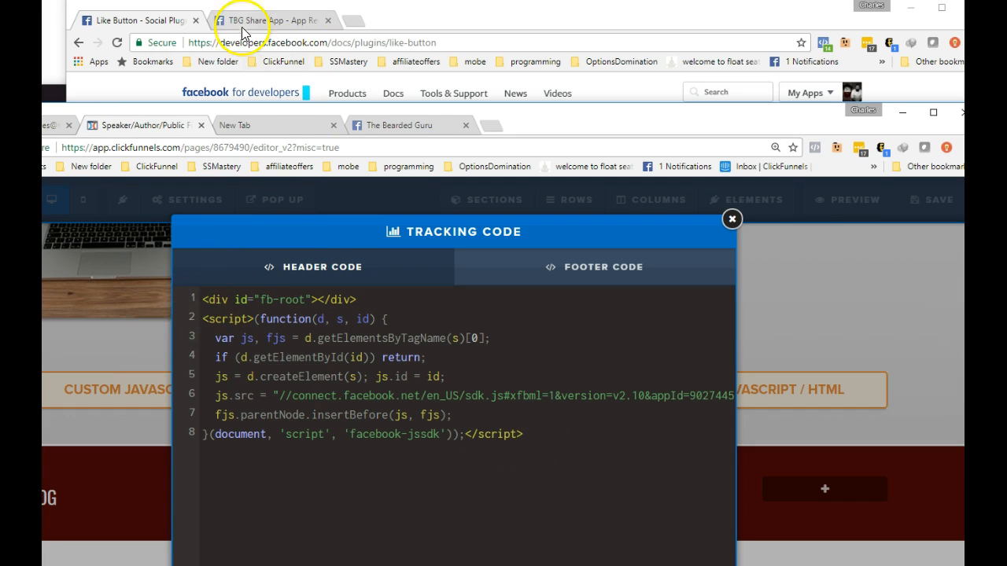
pyautogui.click(142, 22)
pyautogui.click(403, 475)
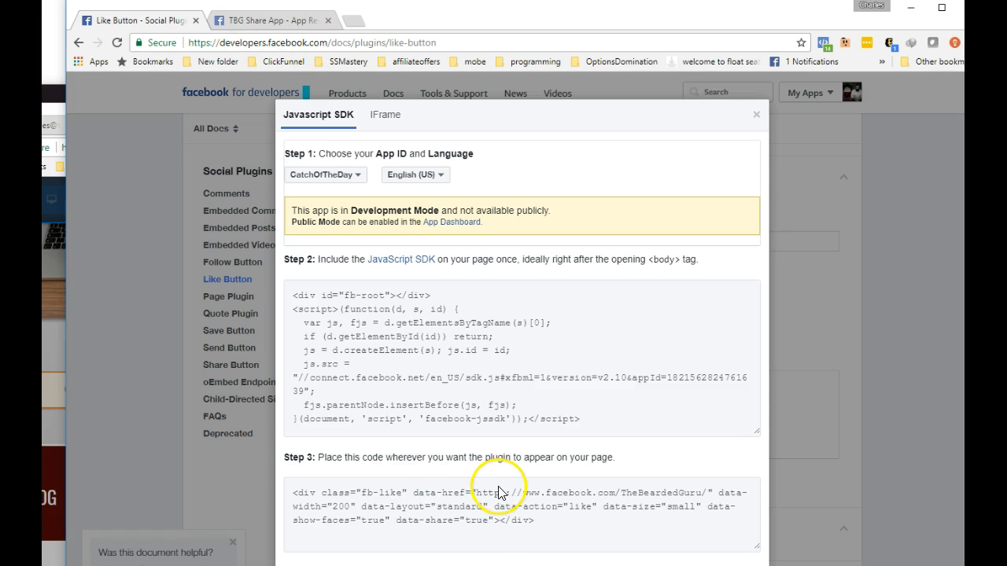
# Open the code editor of the left Custom JavaScript/HTML element.
pyautogui.click(52, 392)
pyautogui.click(120, 401)
pyautogui.click(838, 365)
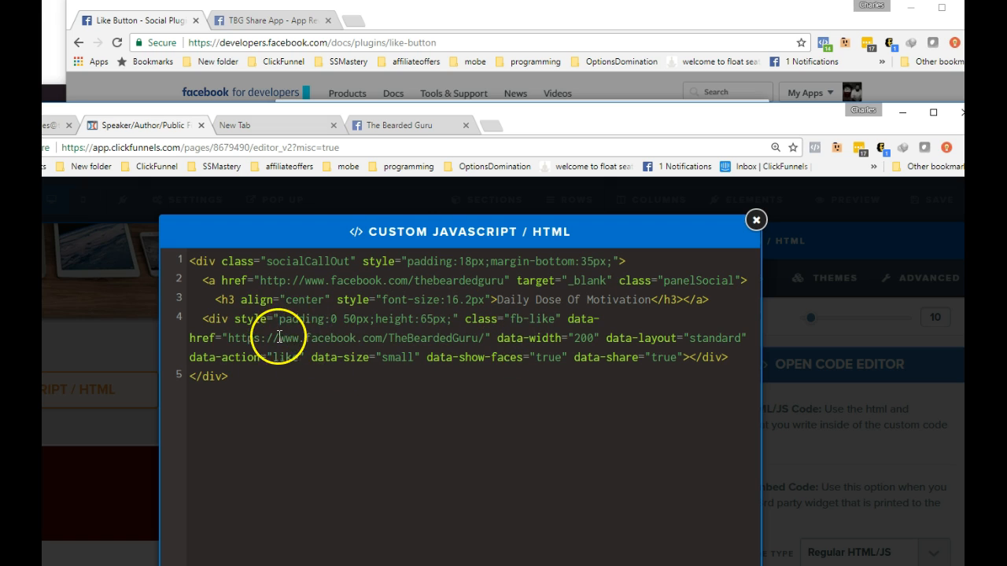
# Uncheck Show Friends' Faces, keep the button size small, then select line 4's style attribute in ClickFunnels.
pyautogui.click(253, 20)
pyautogui.click(138, 21)
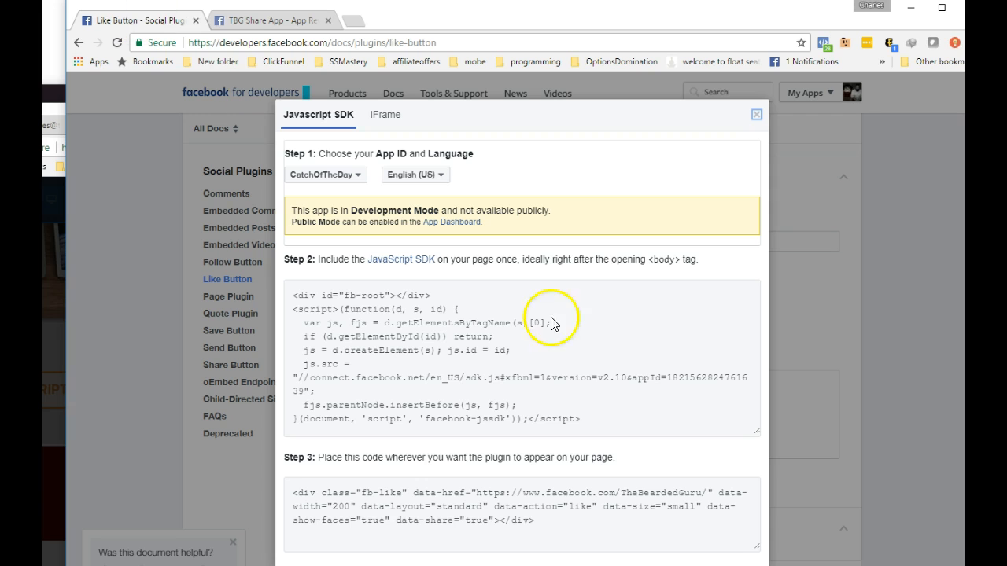
pyautogui.click(759, 112)
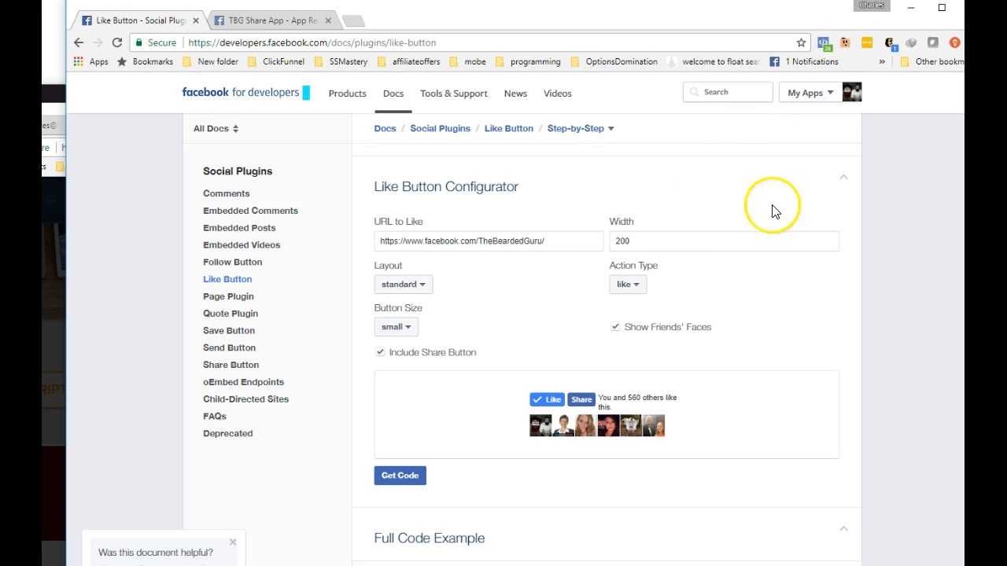
pyautogui.click(614, 329)
pyautogui.click(396, 327)
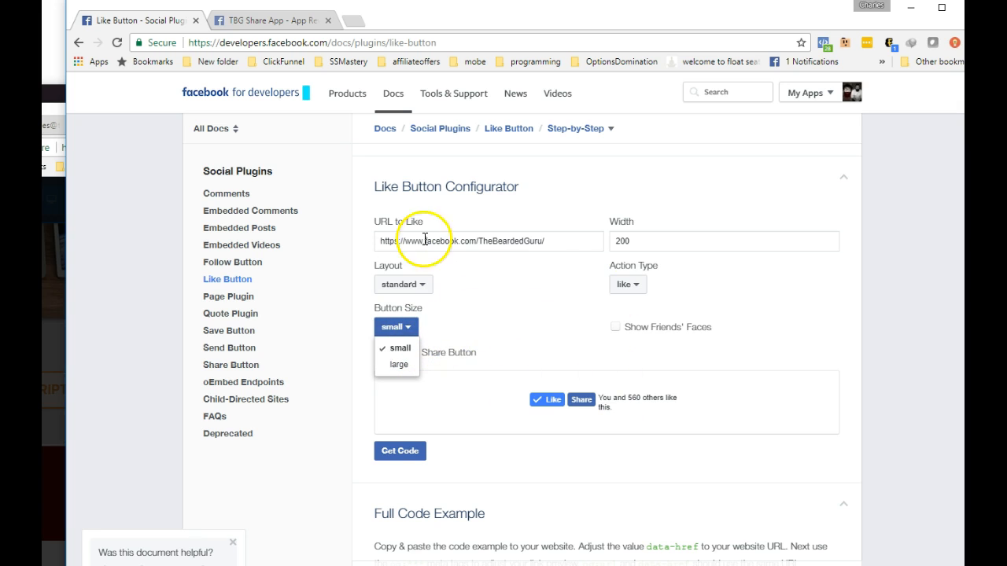
pyautogui.click(525, 363)
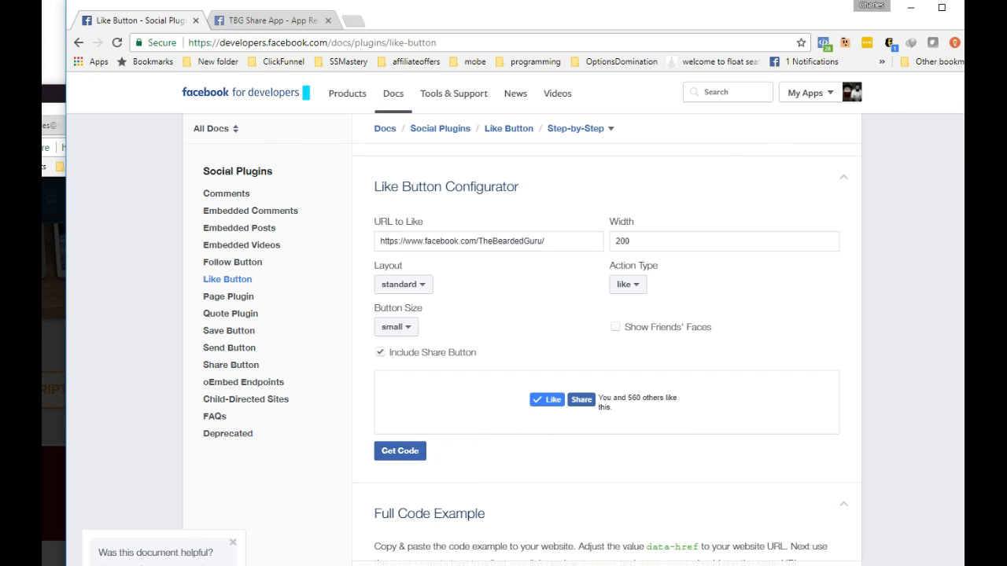
pyautogui.hotkey('alt', 'Tab')
pyautogui.moveTo(238, 323); pyautogui.dragTo(460, 321)
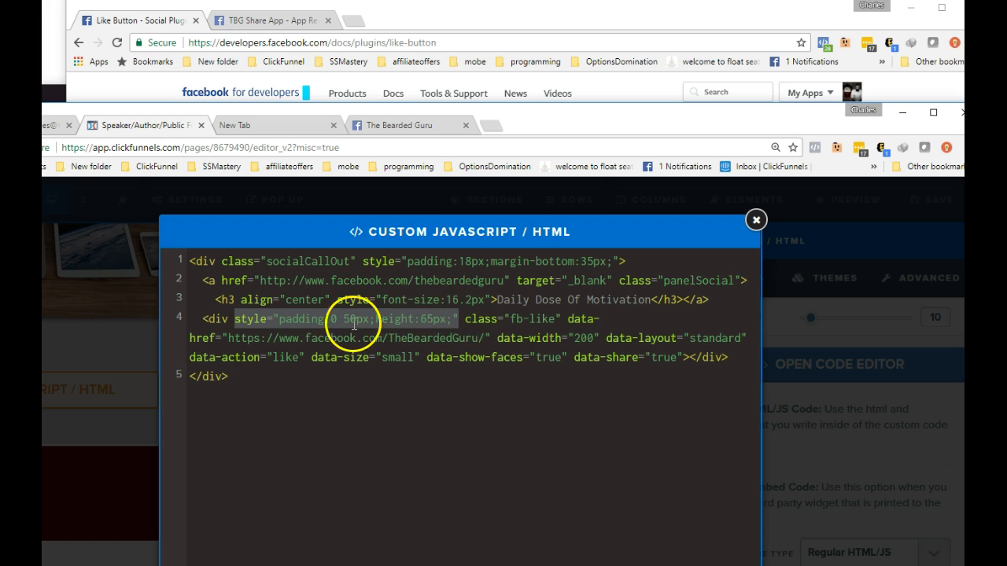